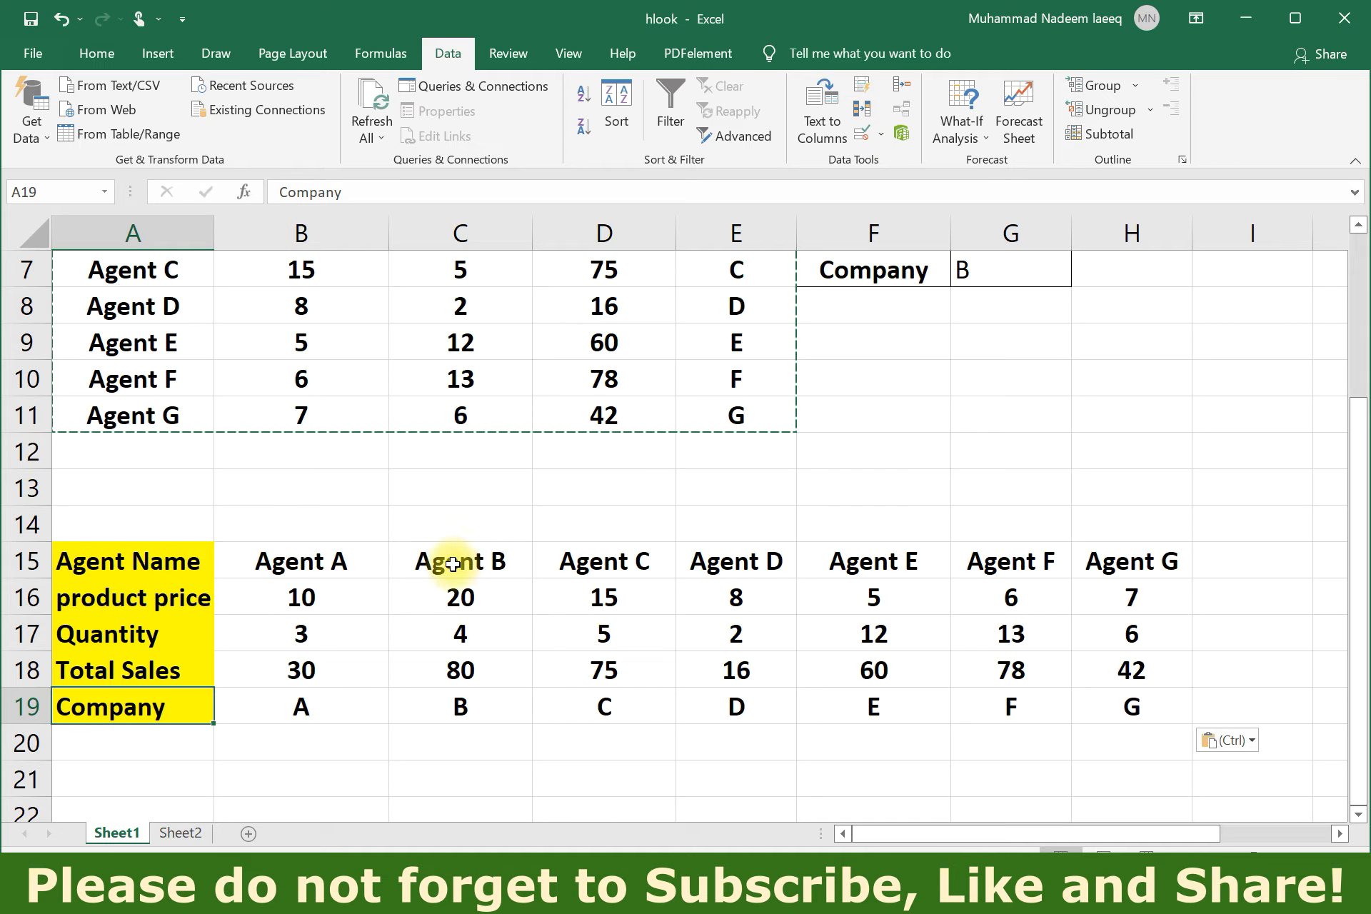
Examine the horizontal table's agent header row and the price, quantity, sales and company rows beneath it.
drag(192, 562, 1142, 556)
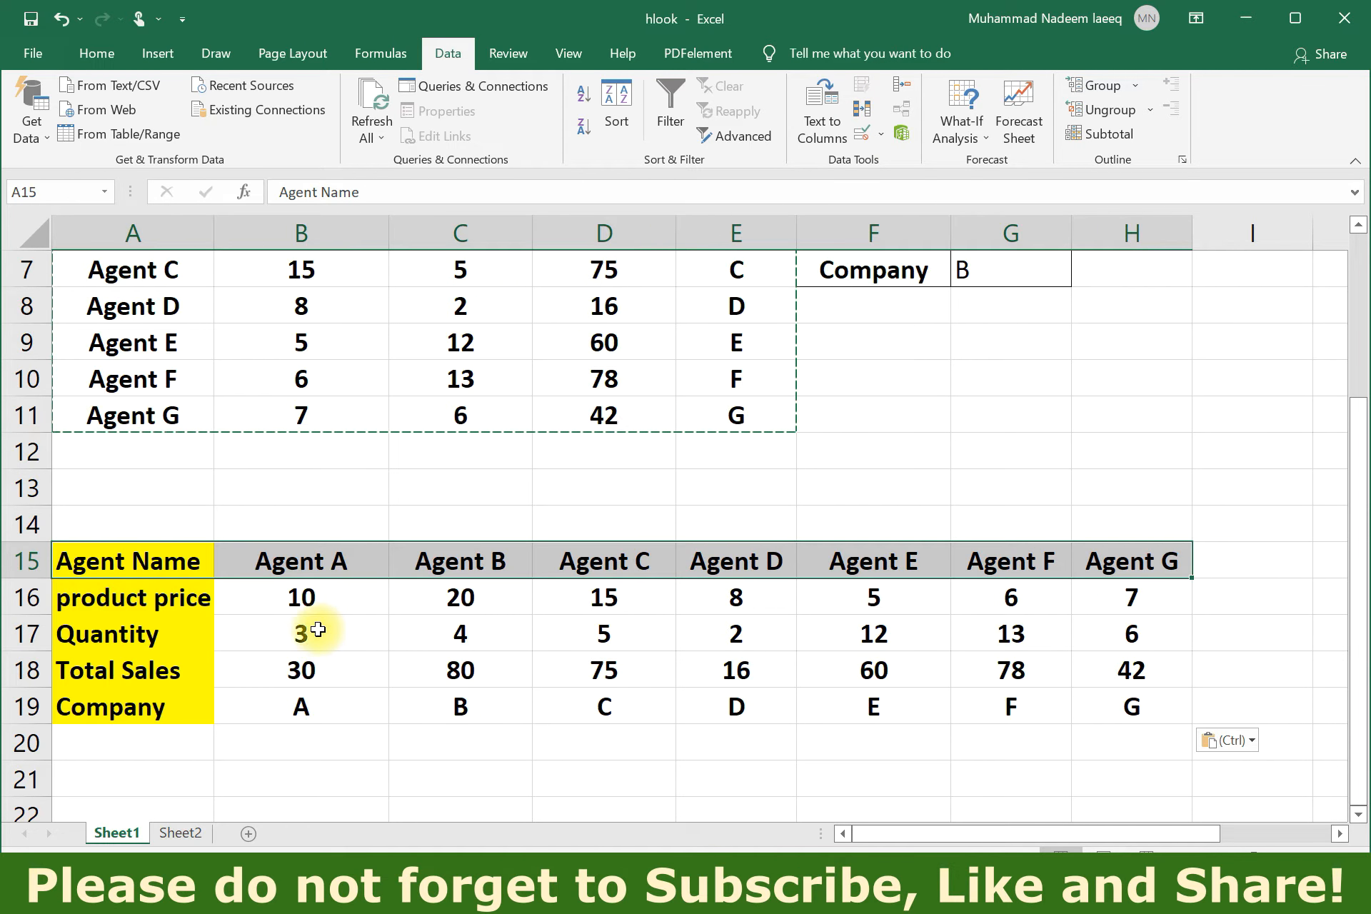
drag(306, 600, 1107, 695)
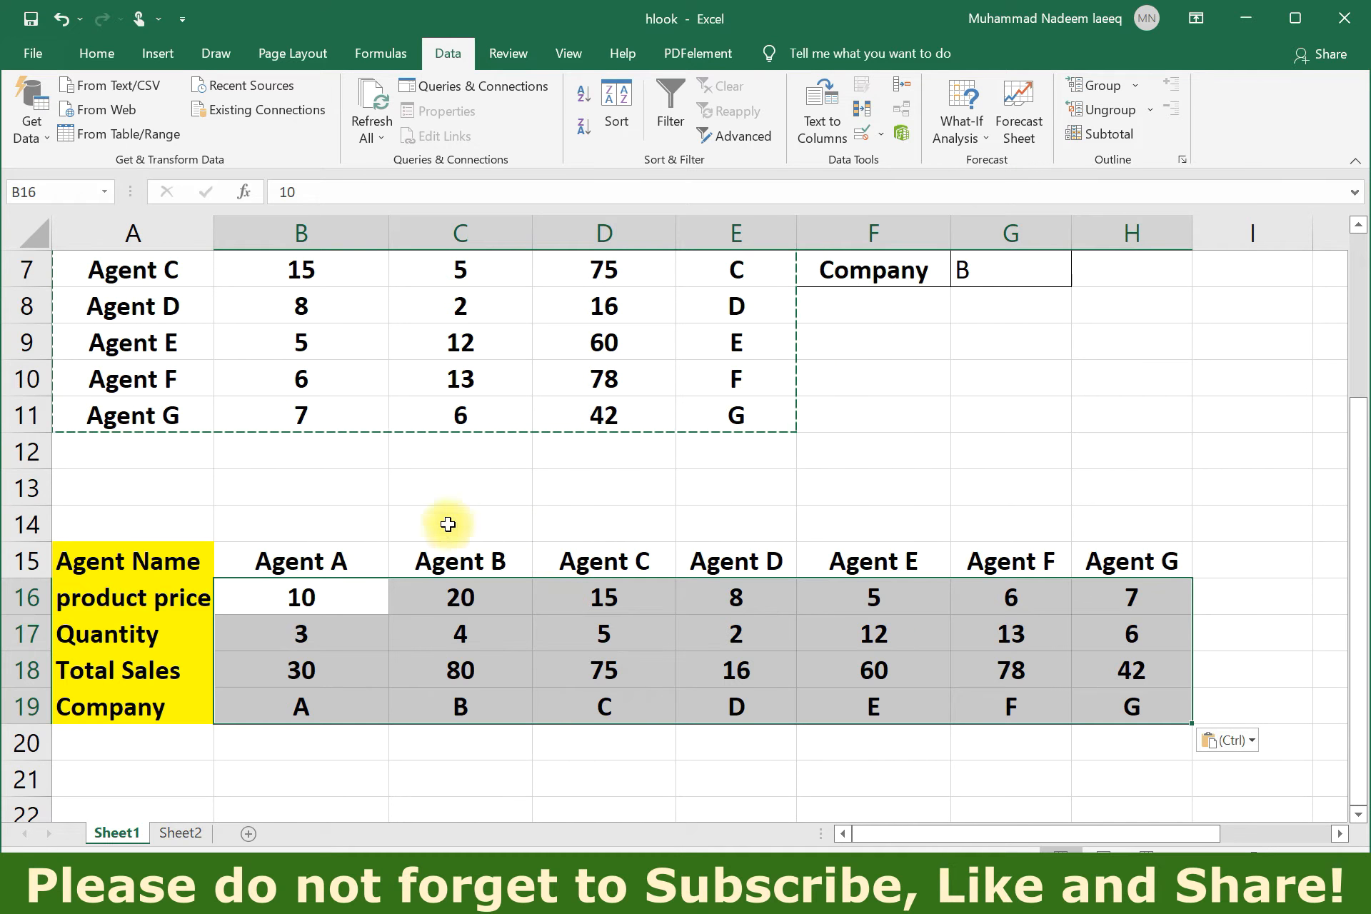
click(470, 525)
drag(199, 568, 1000, 564)
drag(308, 599, 1012, 600)
click(432, 668)
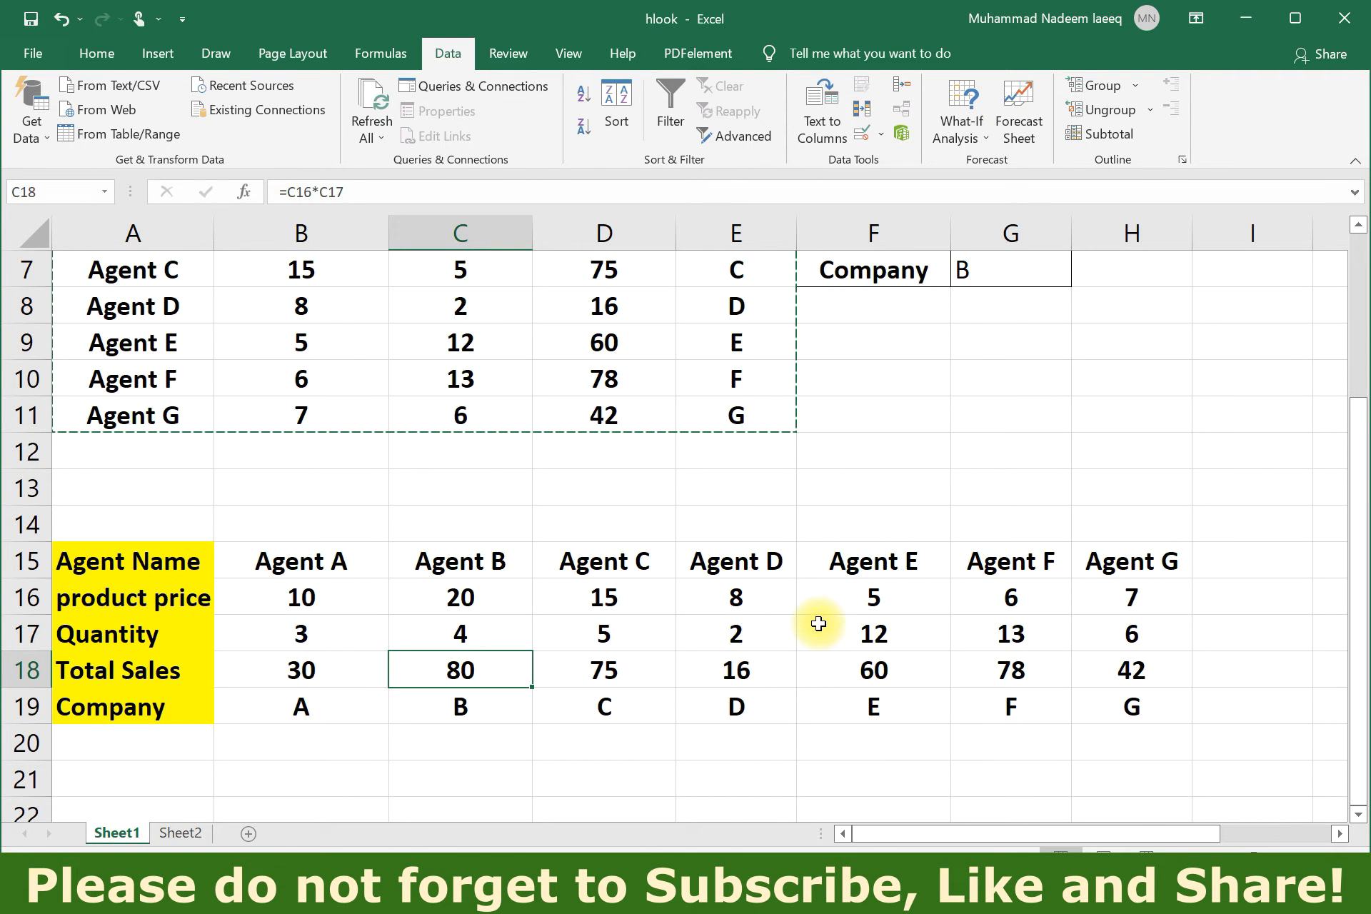
Copy the Agent Name, Total sales and Company lookup box from F5:G7 and paste it at C21 below the horizontal table.
scroll(818, 624, up, 2)
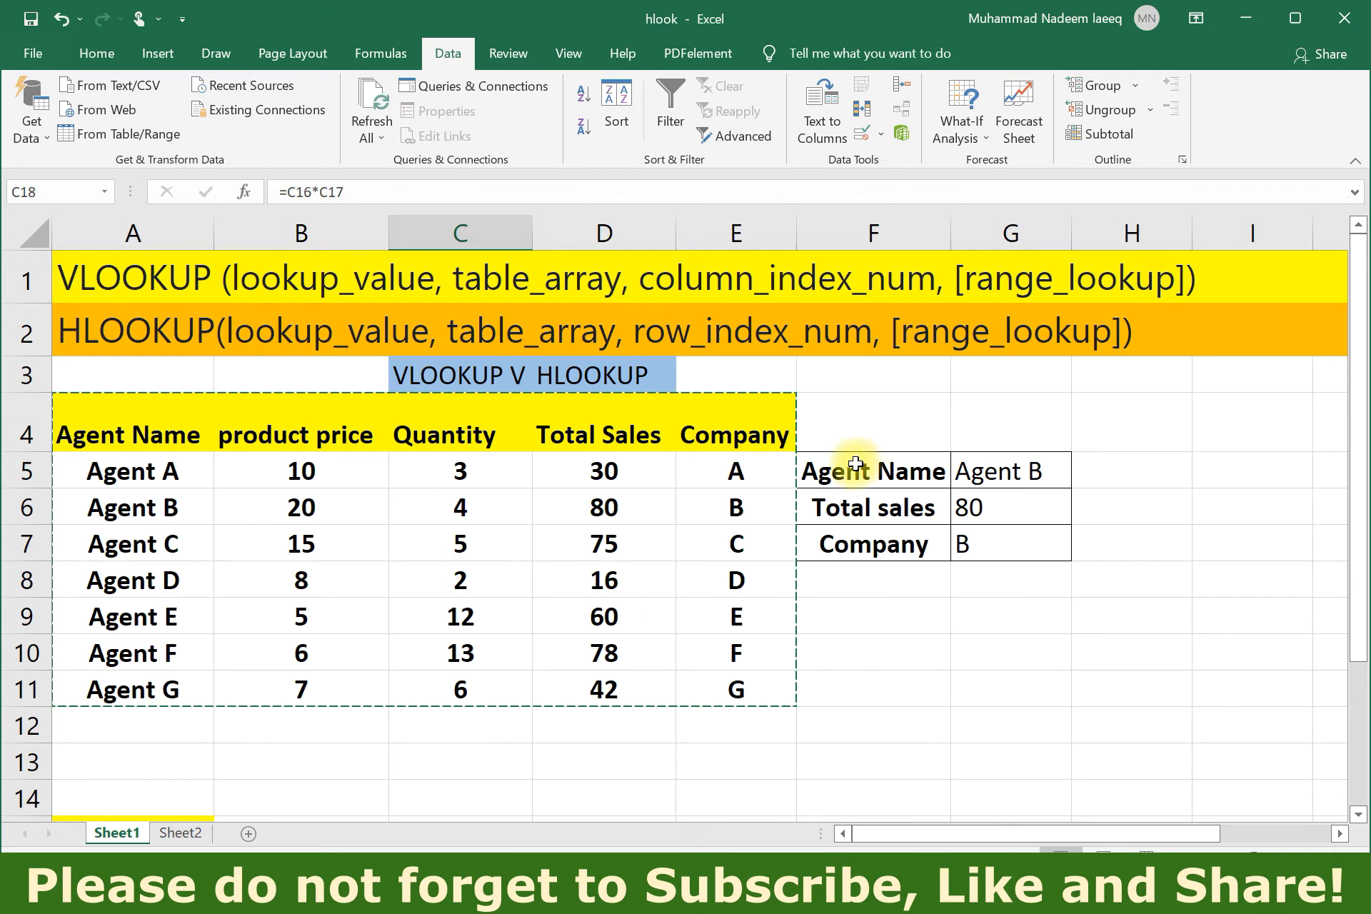
drag(860, 468, 1026, 530)
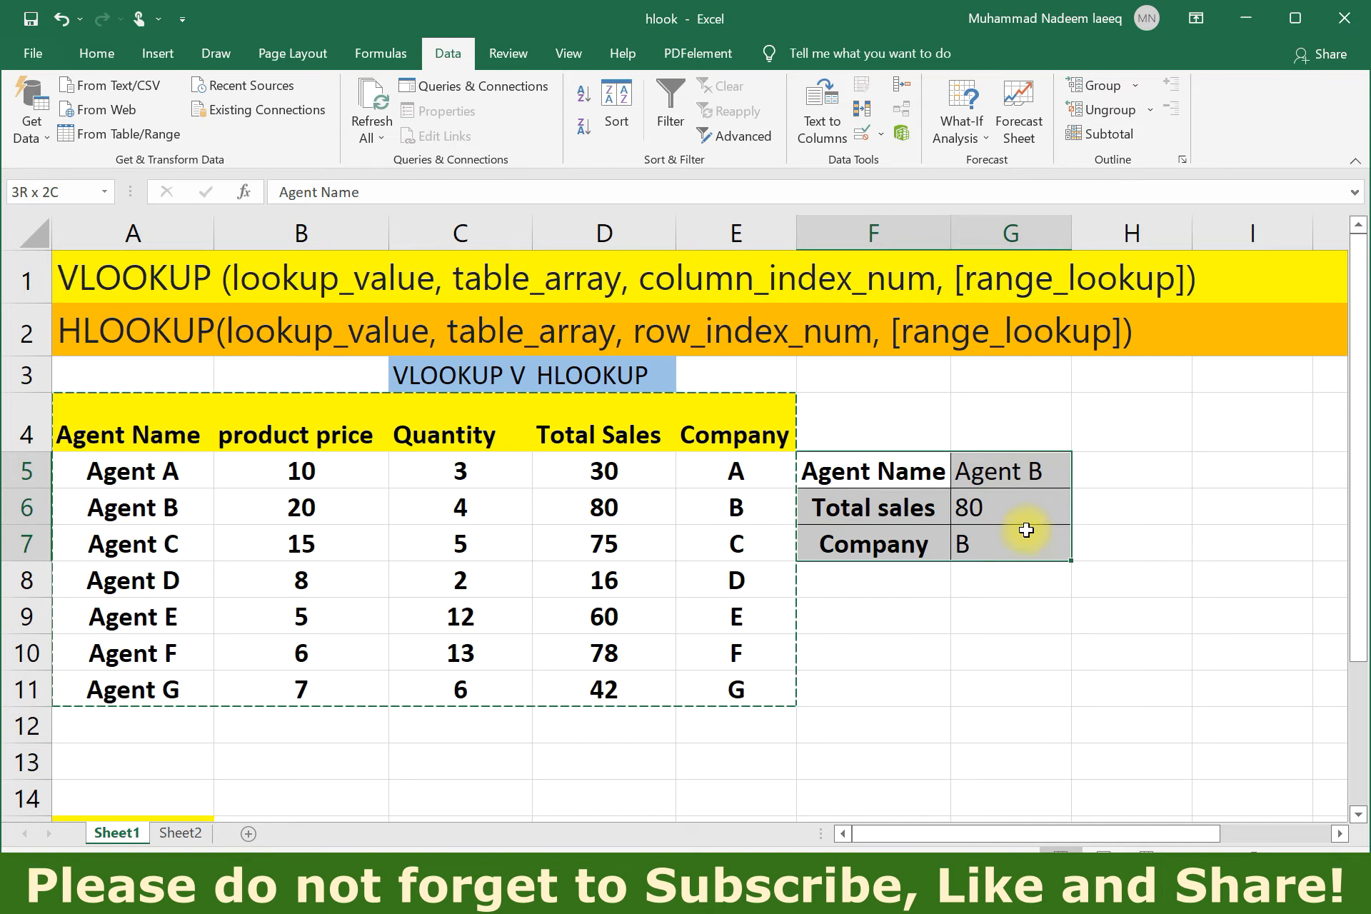
right_click(934, 508)
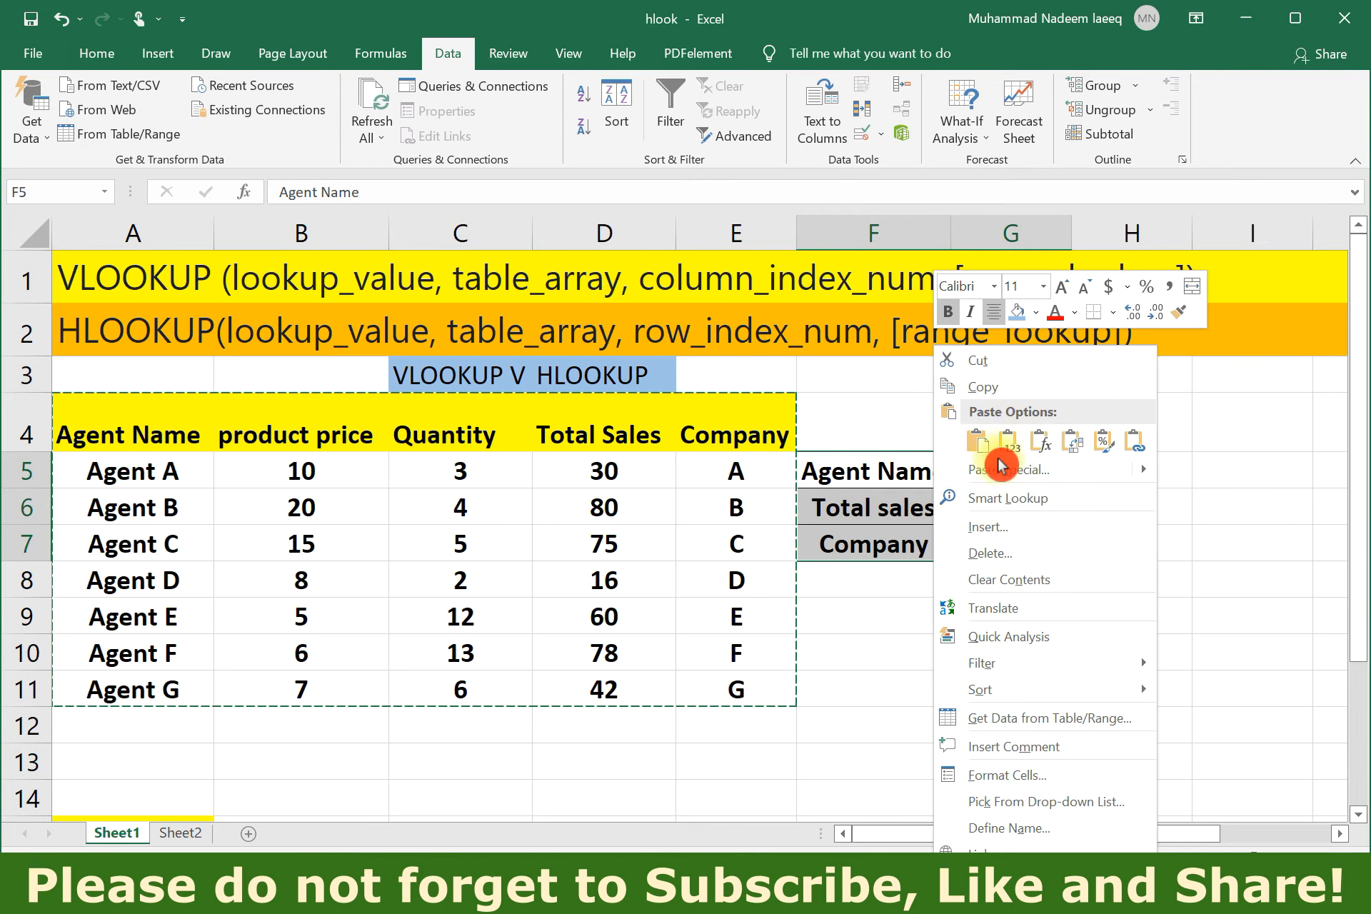
click(999, 390)
scroll(782, 628, down, 4)
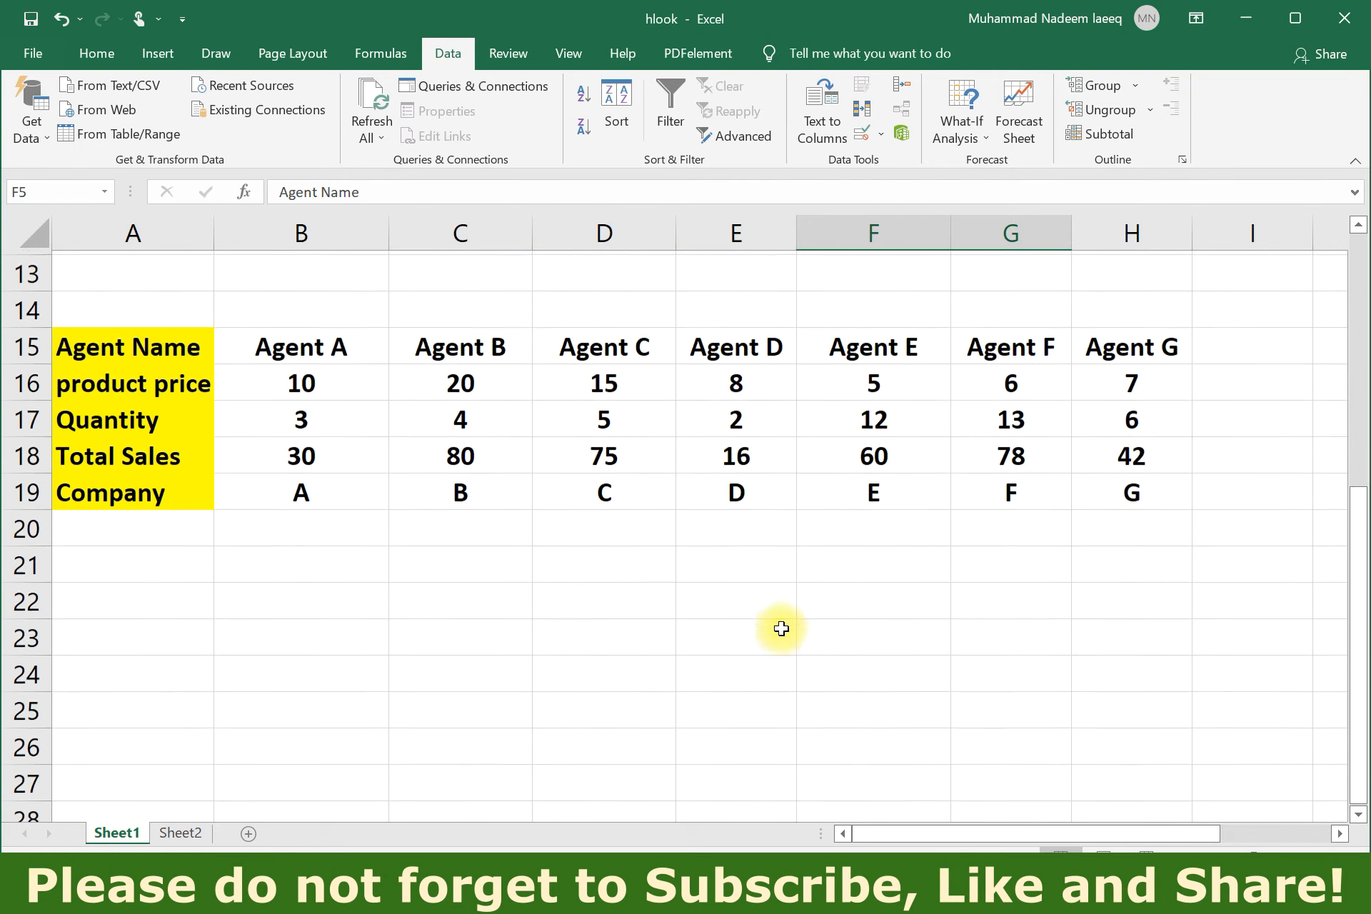
click(486, 568)
right_click(486, 569)
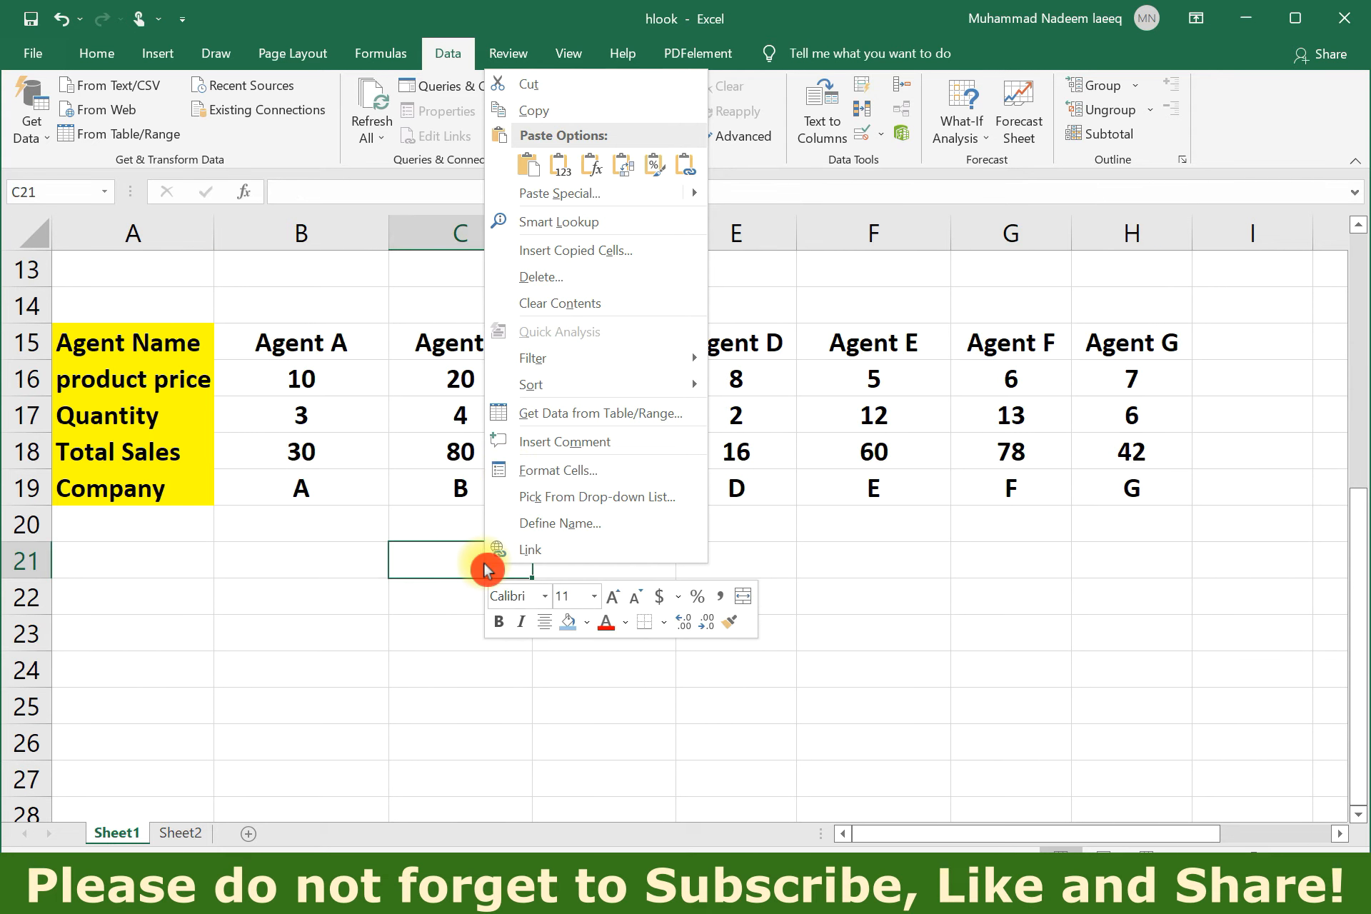
click(532, 170)
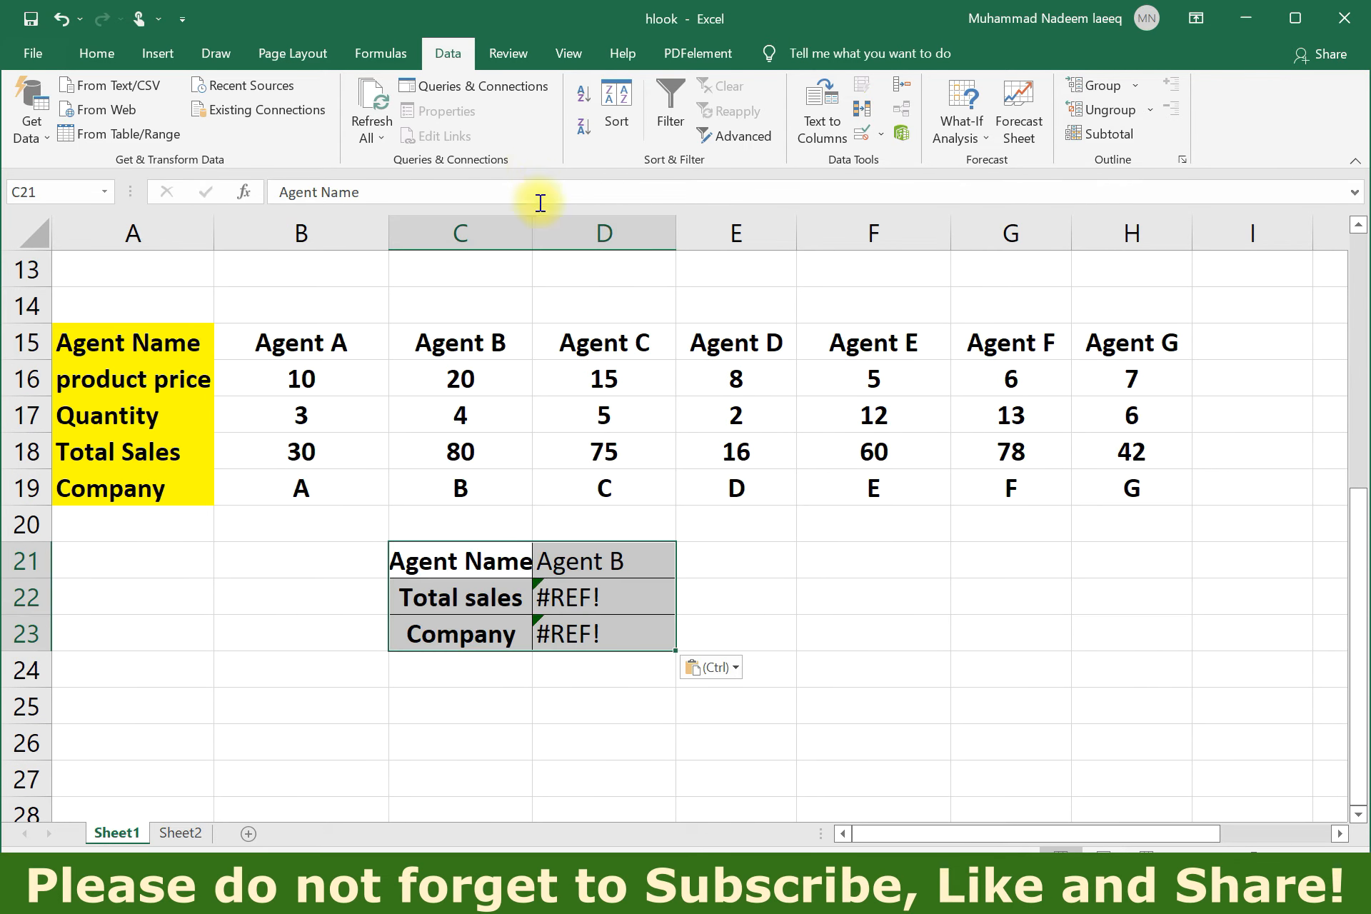
Clear the pasted values in D21:D23 and choose Agent A as the agent name in D21.
click(607, 493)
drag(572, 558, 597, 633)
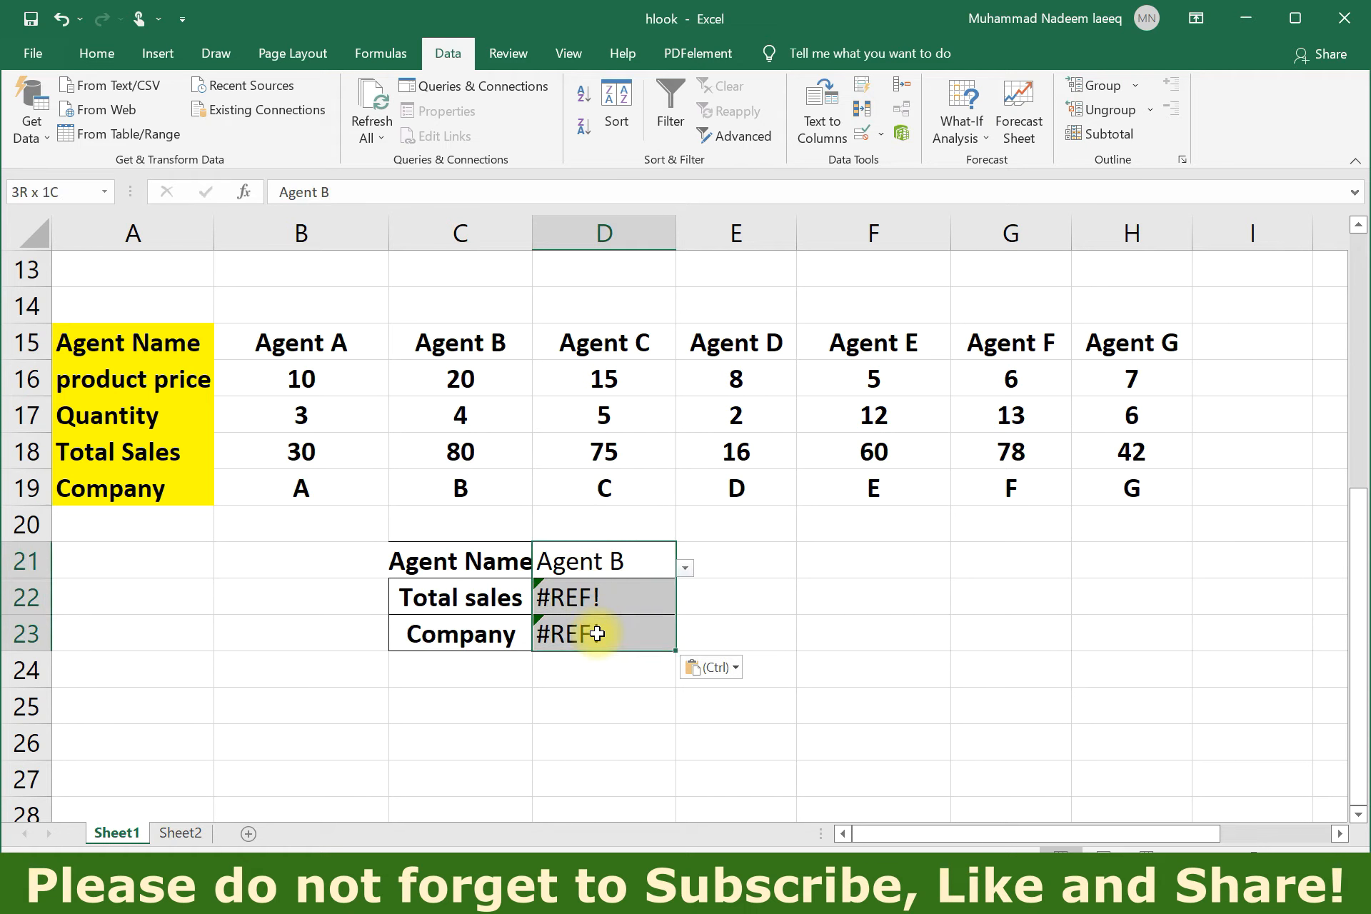
key(Delete)
click(686, 569)
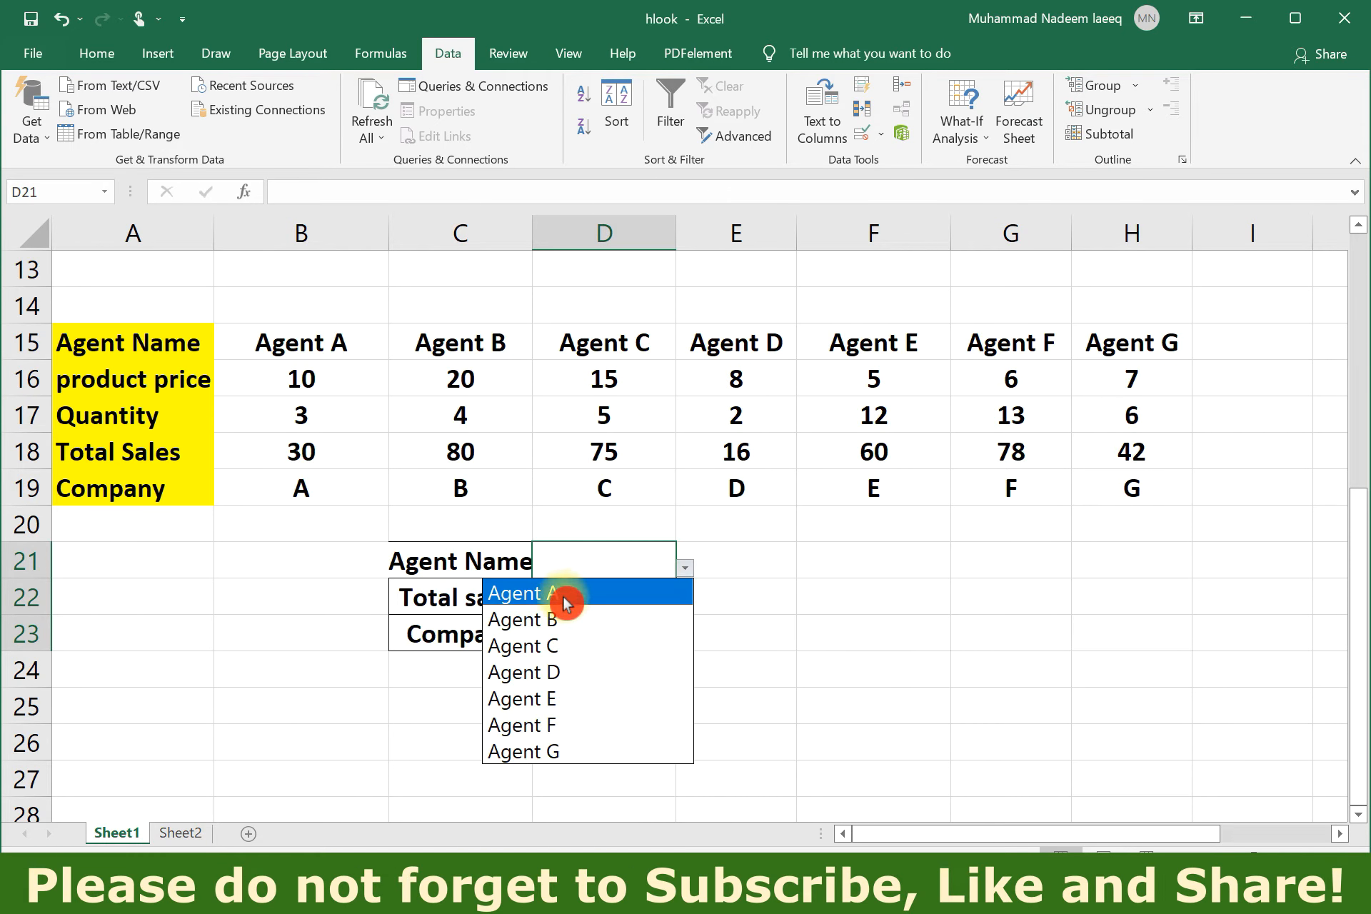
click(567, 604)
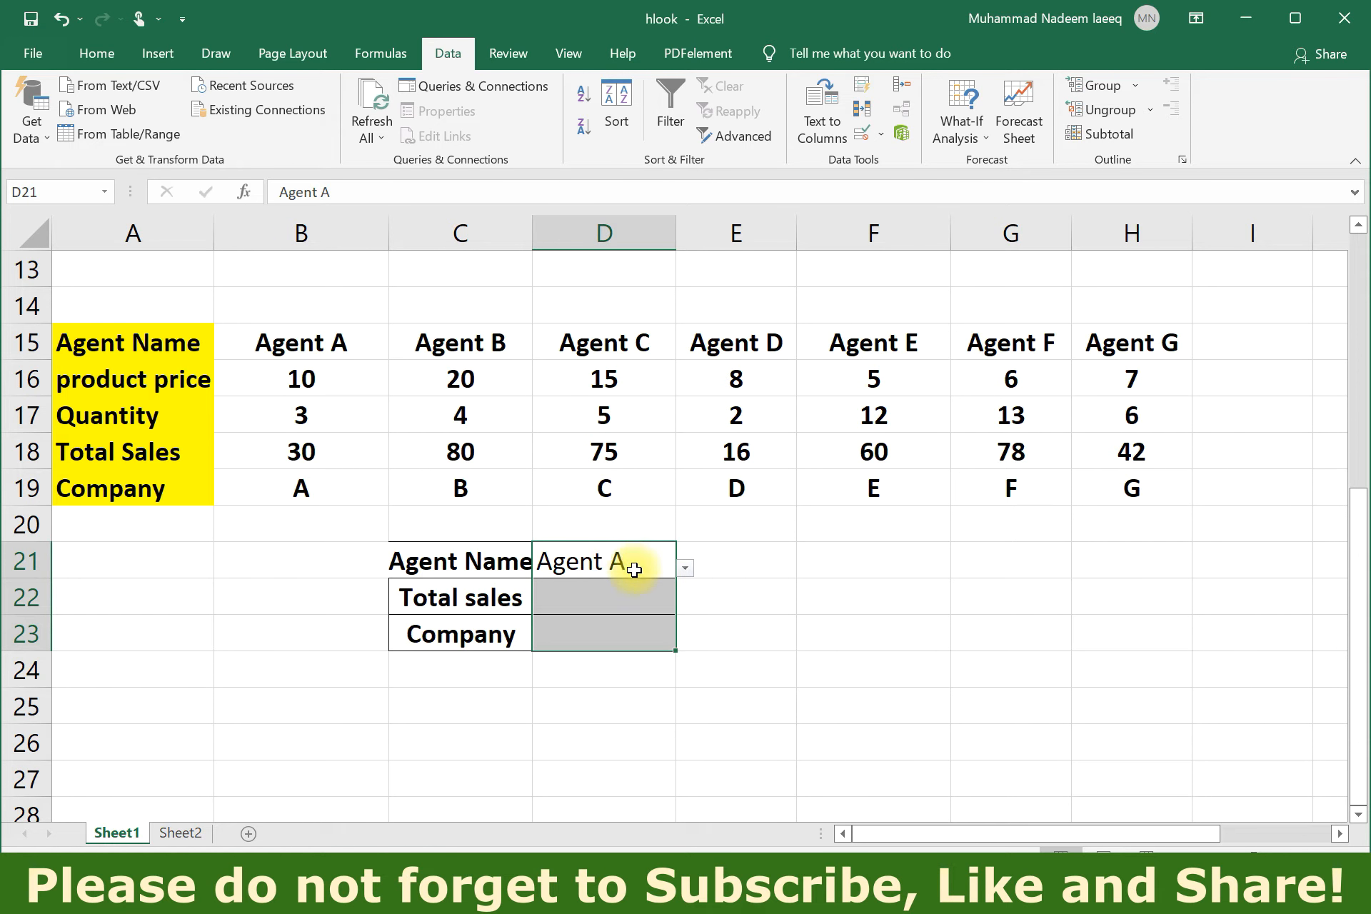
click(872, 594)
Enter =HLOOKUP(D21,A15:H19,4,0) in D22 to look up the selected agent's total sales with an exact match.
click(598, 600)
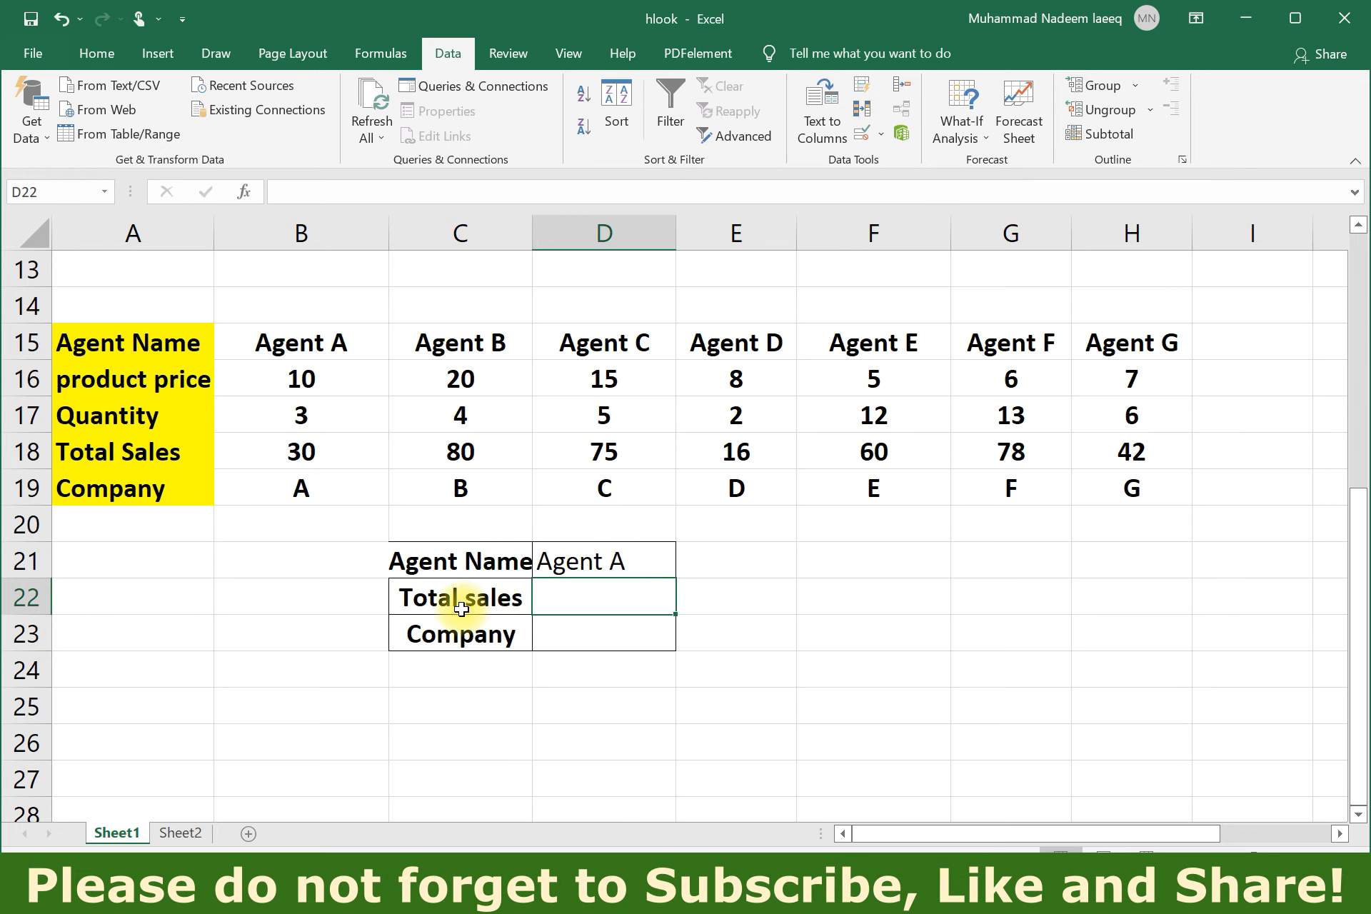
text(=)
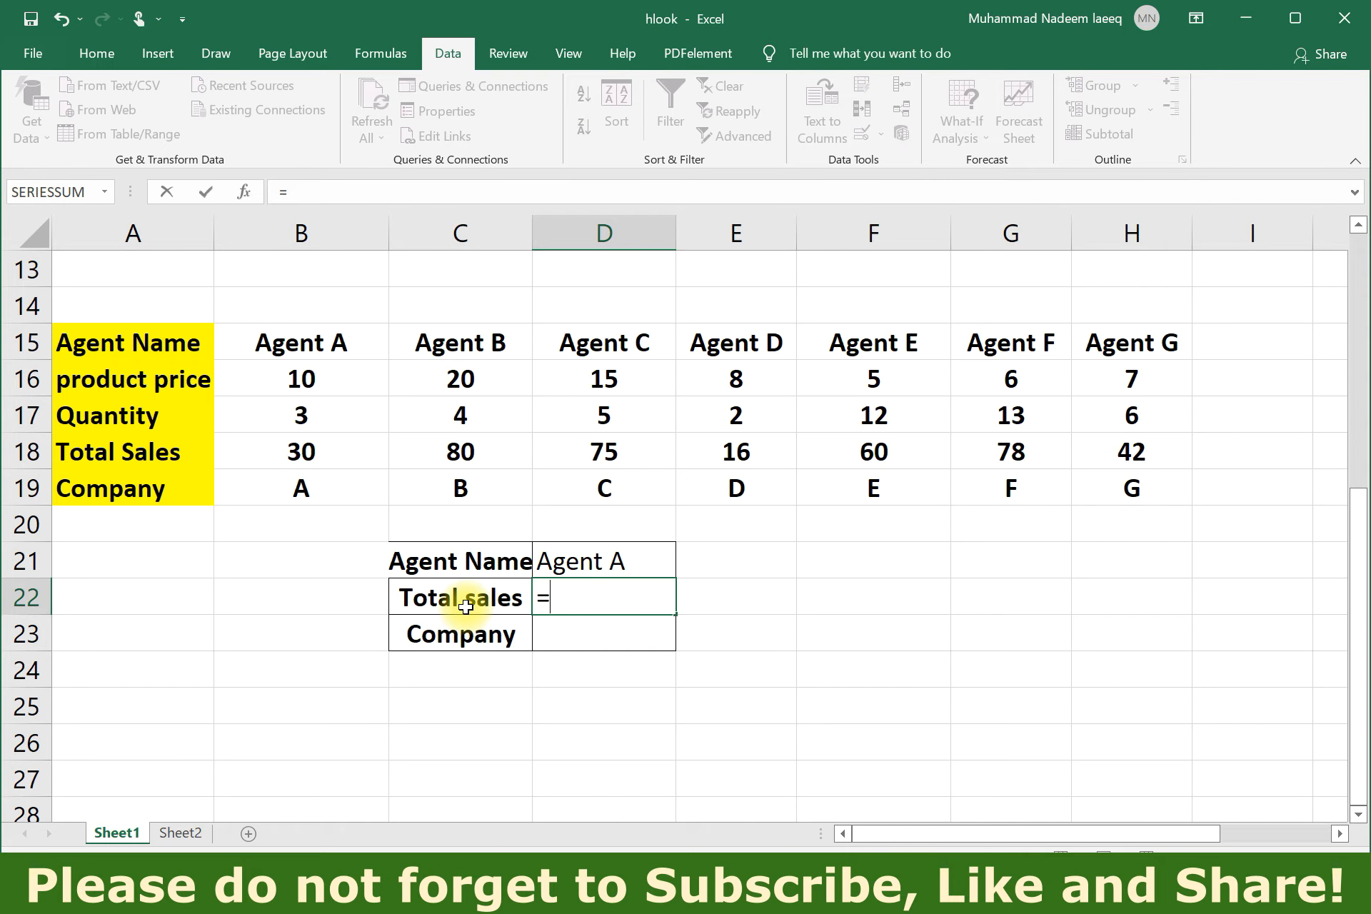
text(hloo)
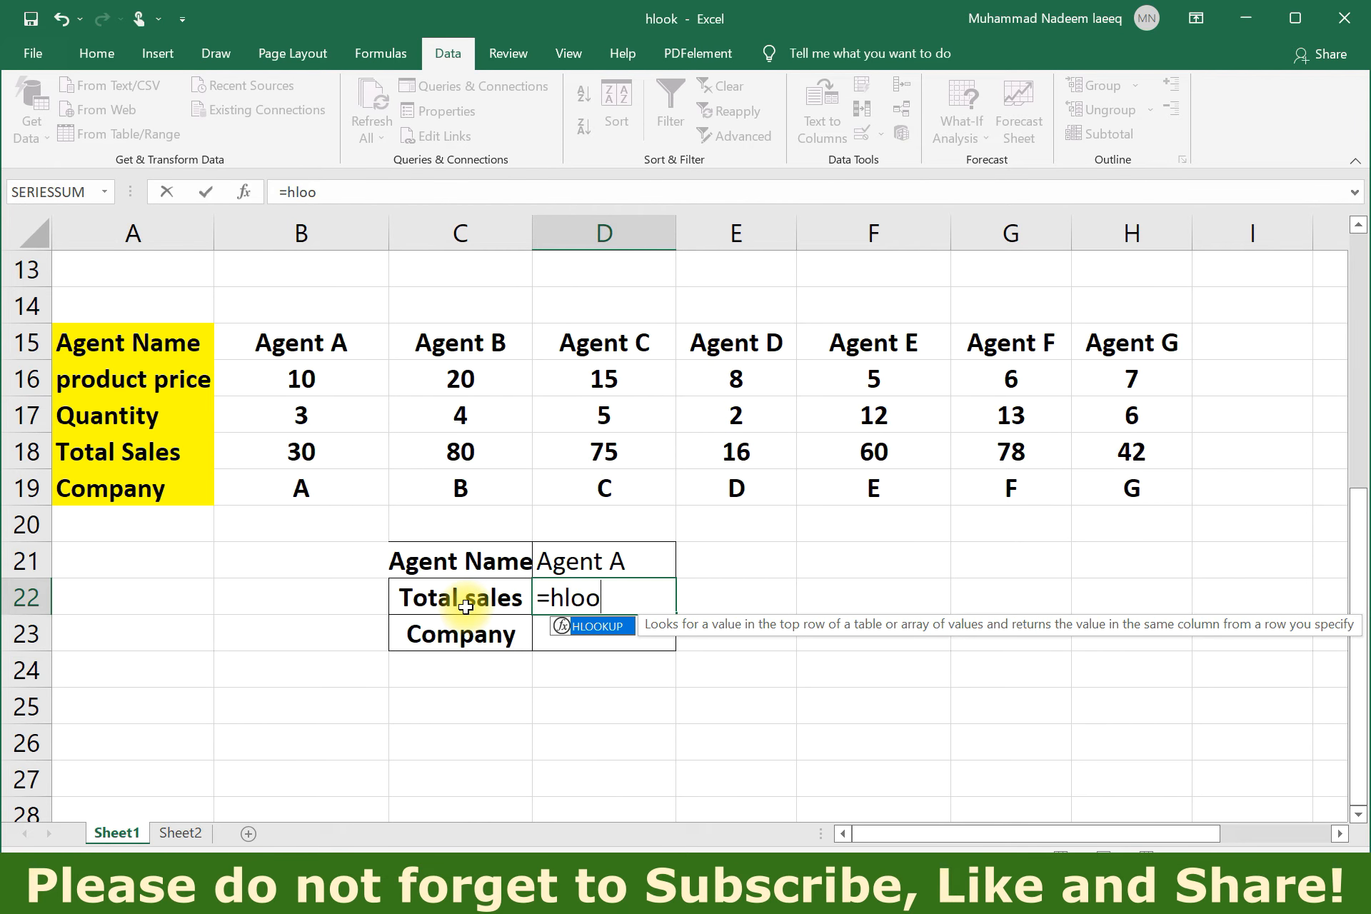
key(Tab)
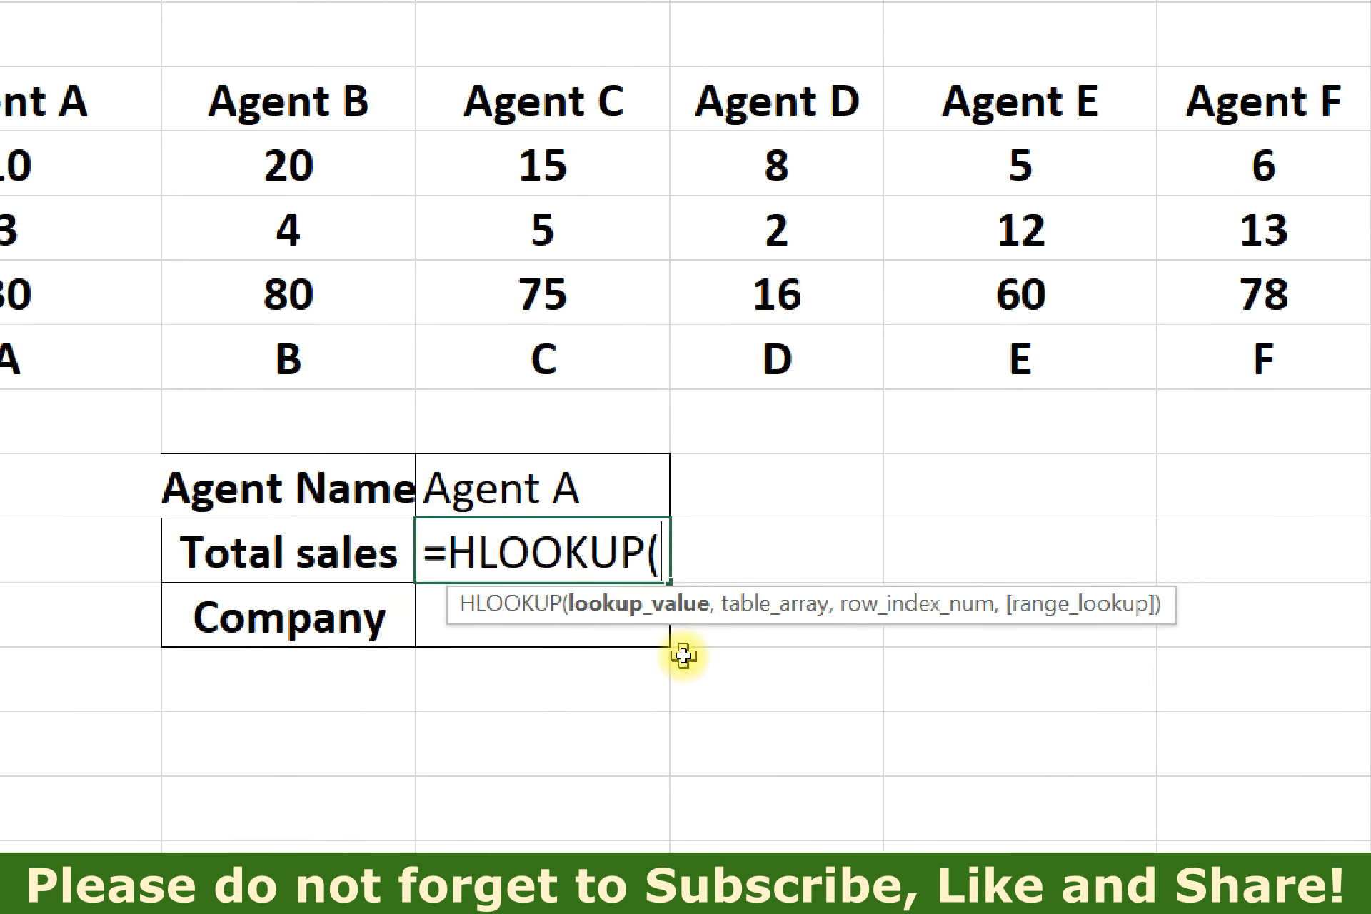
click(500, 468)
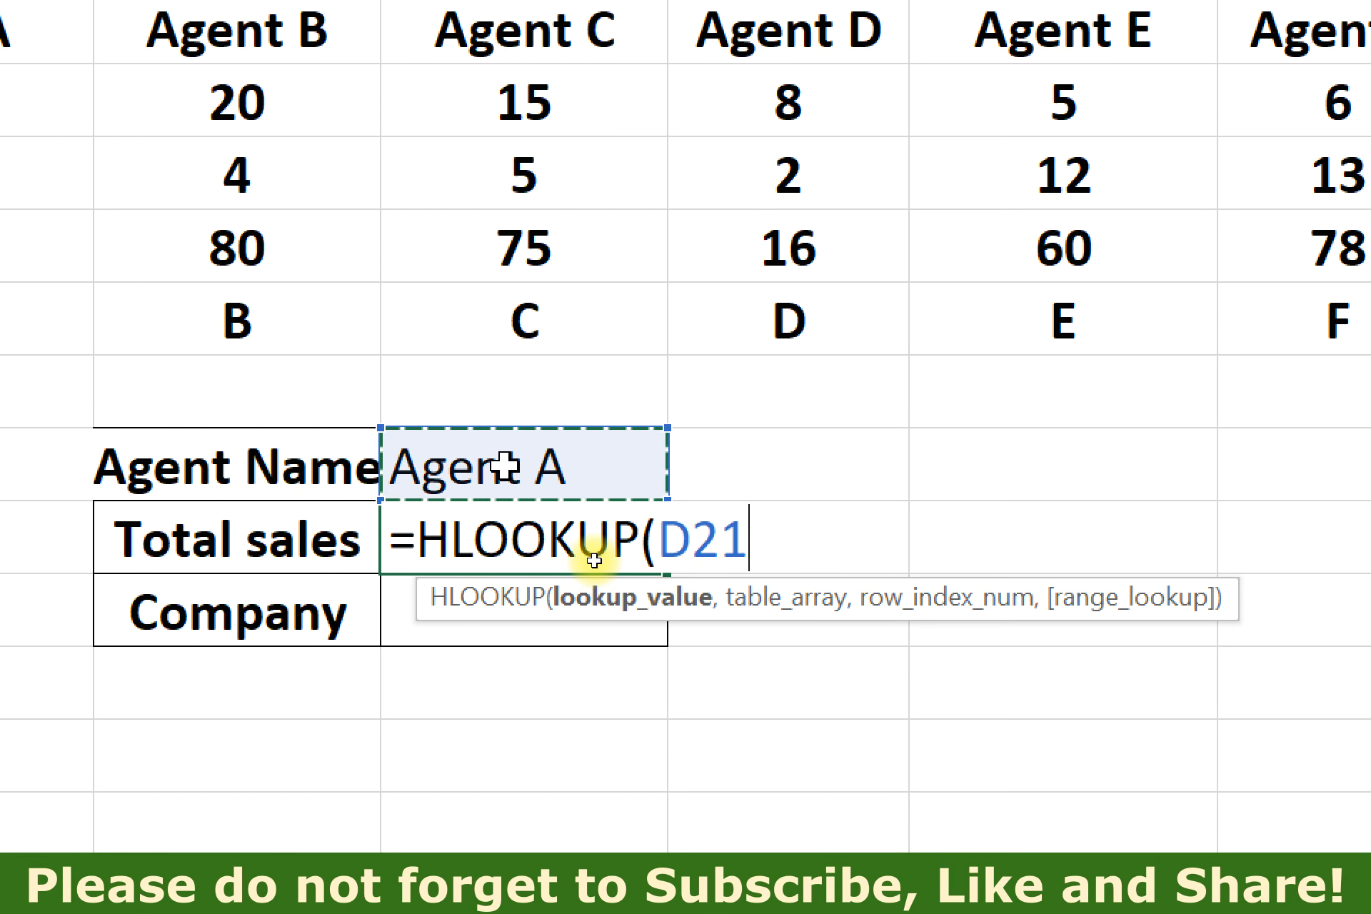
text(,)
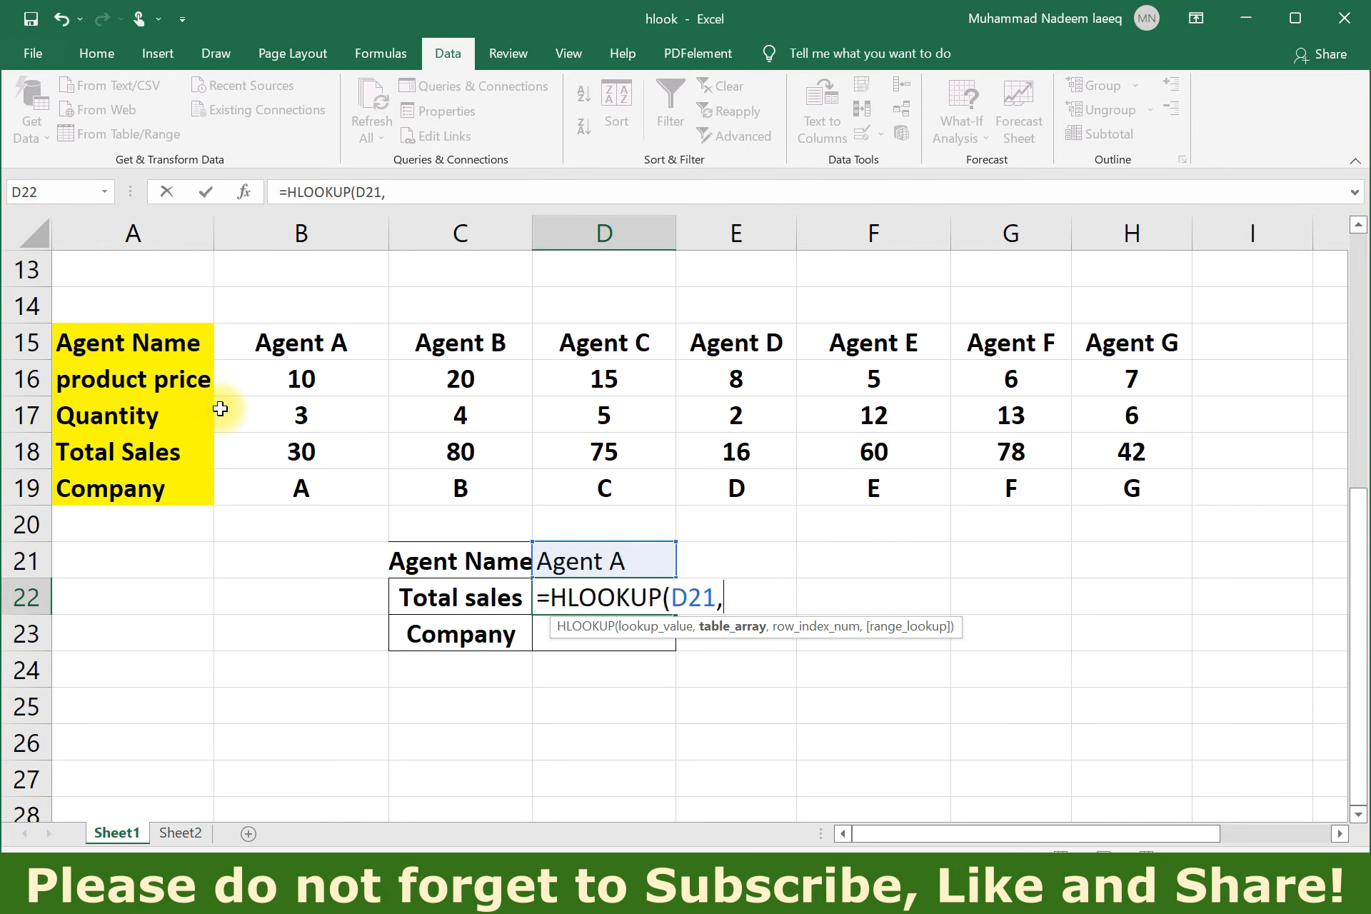
drag(87, 340, 1149, 480)
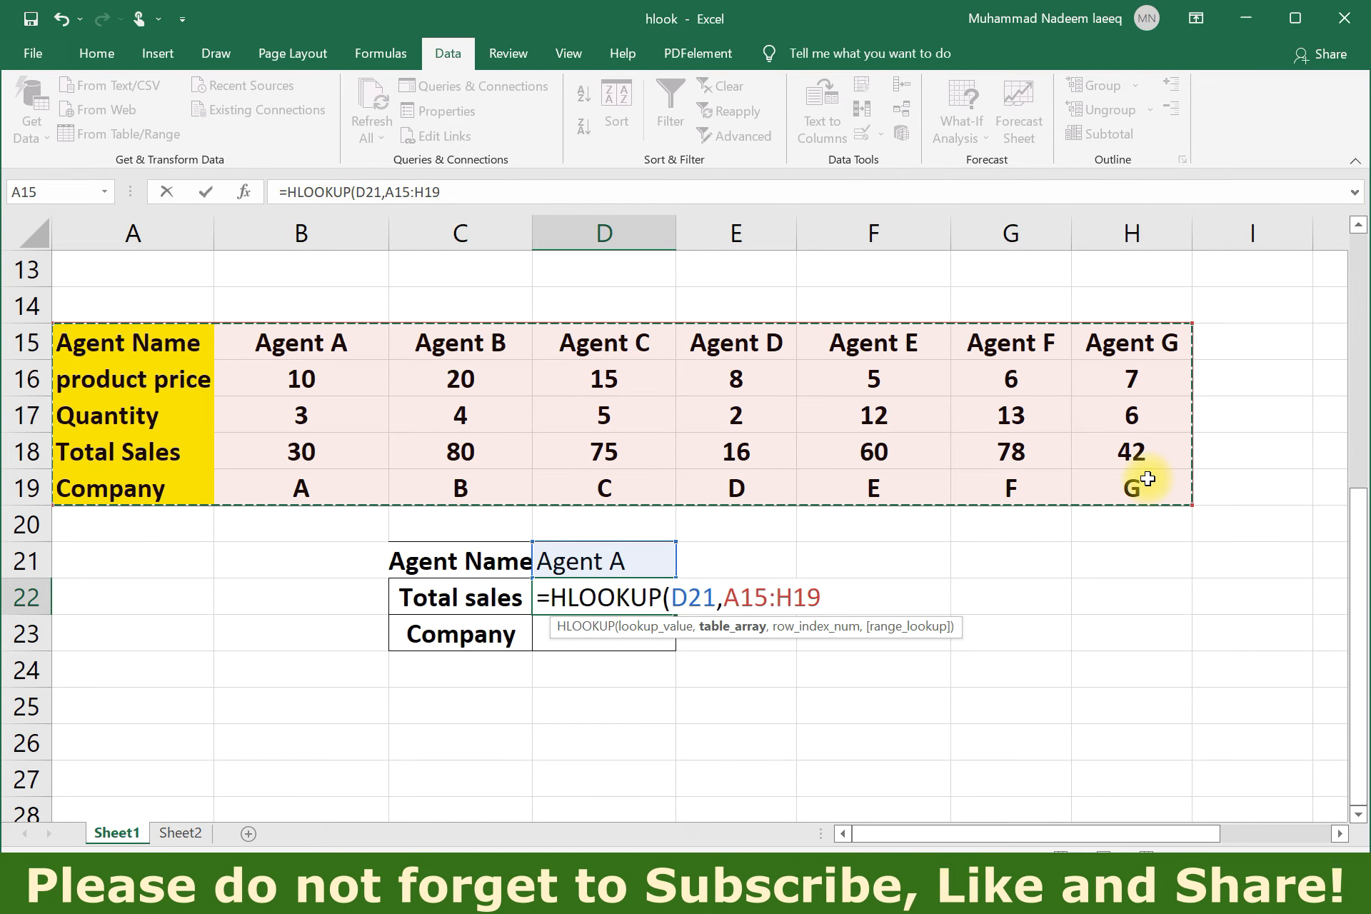
text(,4)
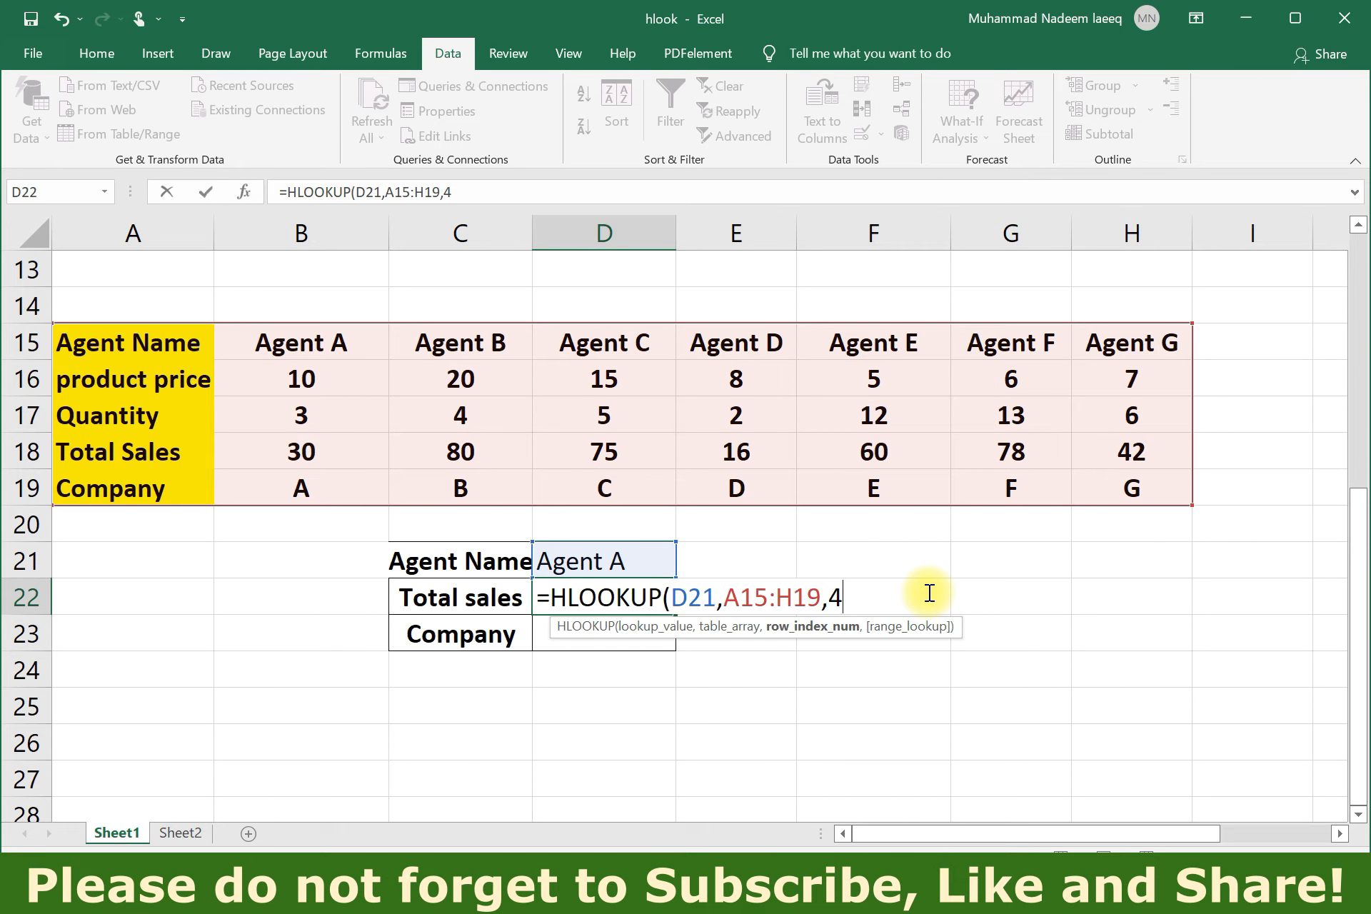
text(,)
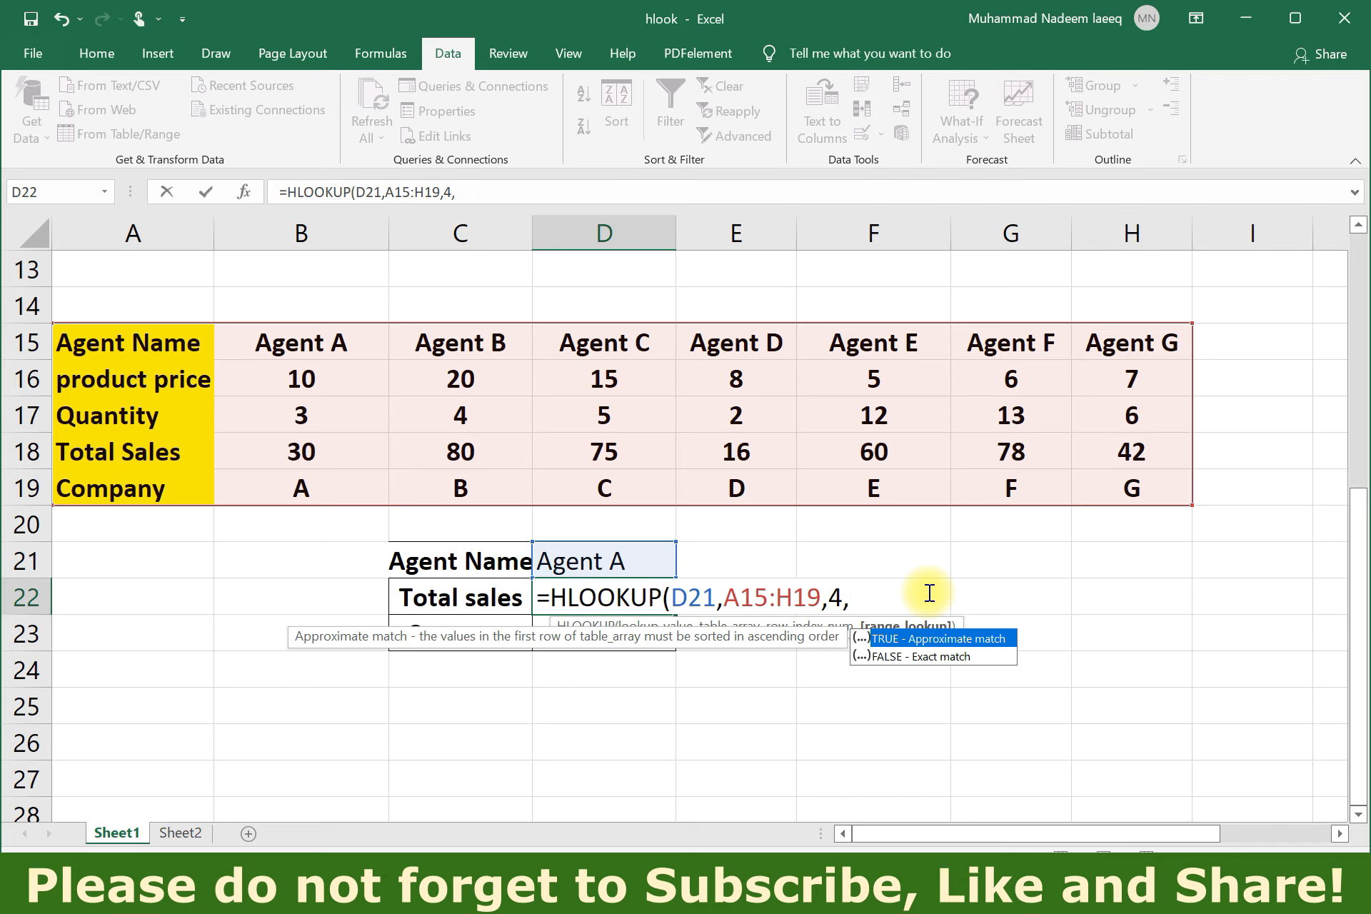
text(0))
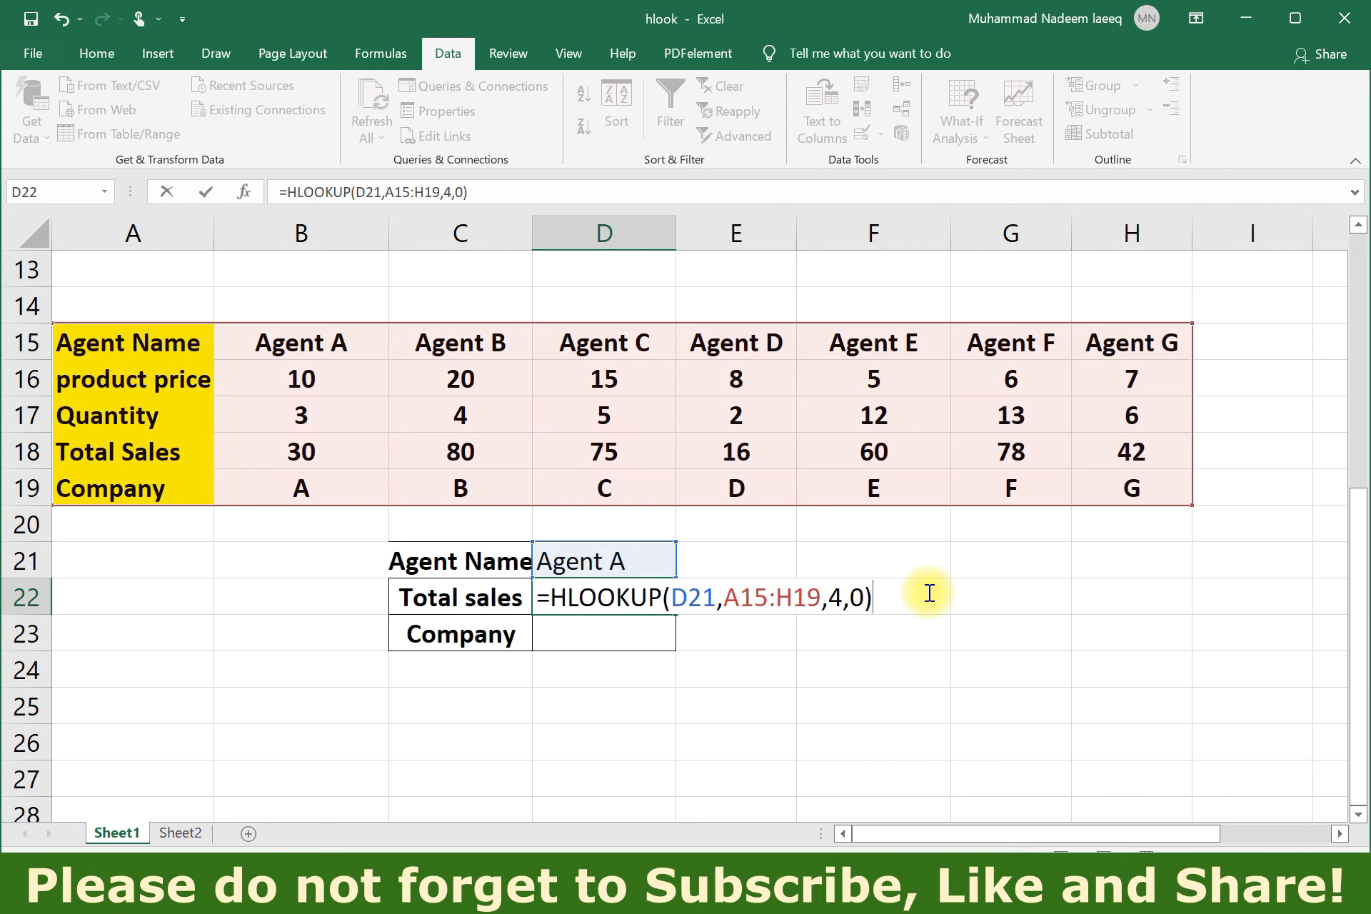
key(Return)
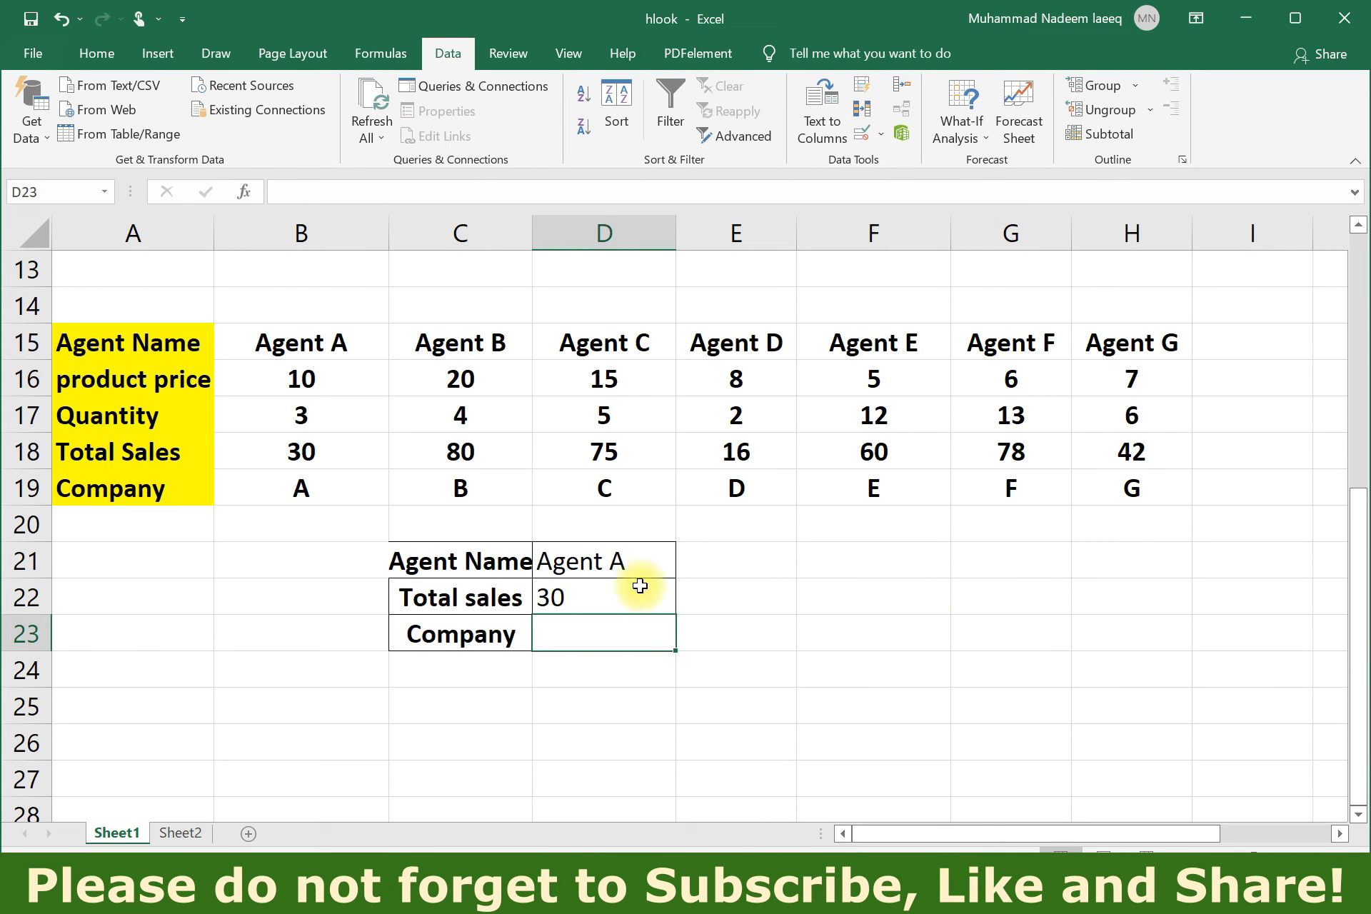
Check the Total sales lookup in D22 against Agent A's Total Sales figure in the horizontal table.
click(641, 567)
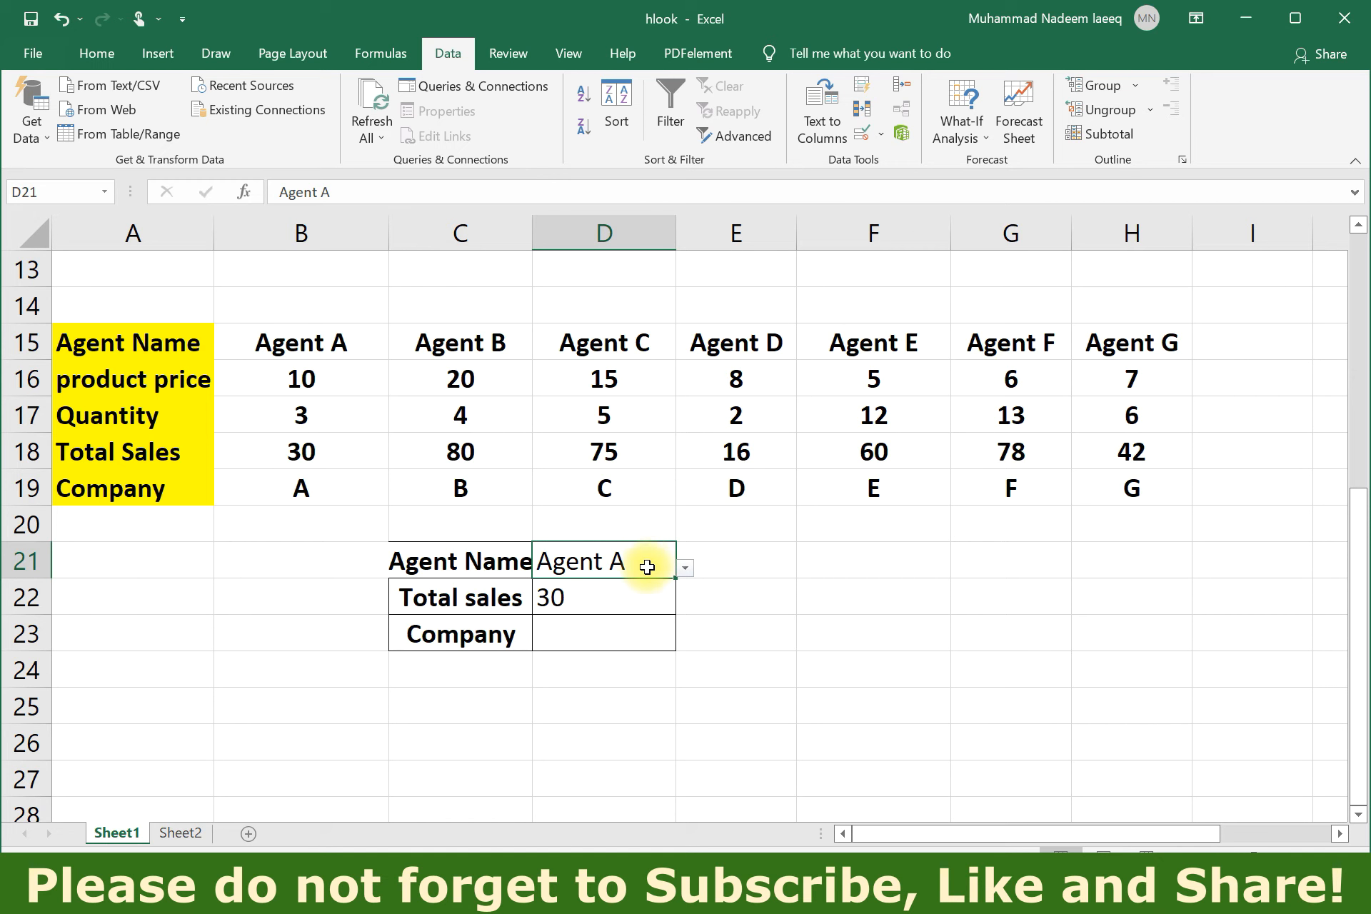
click(604, 598)
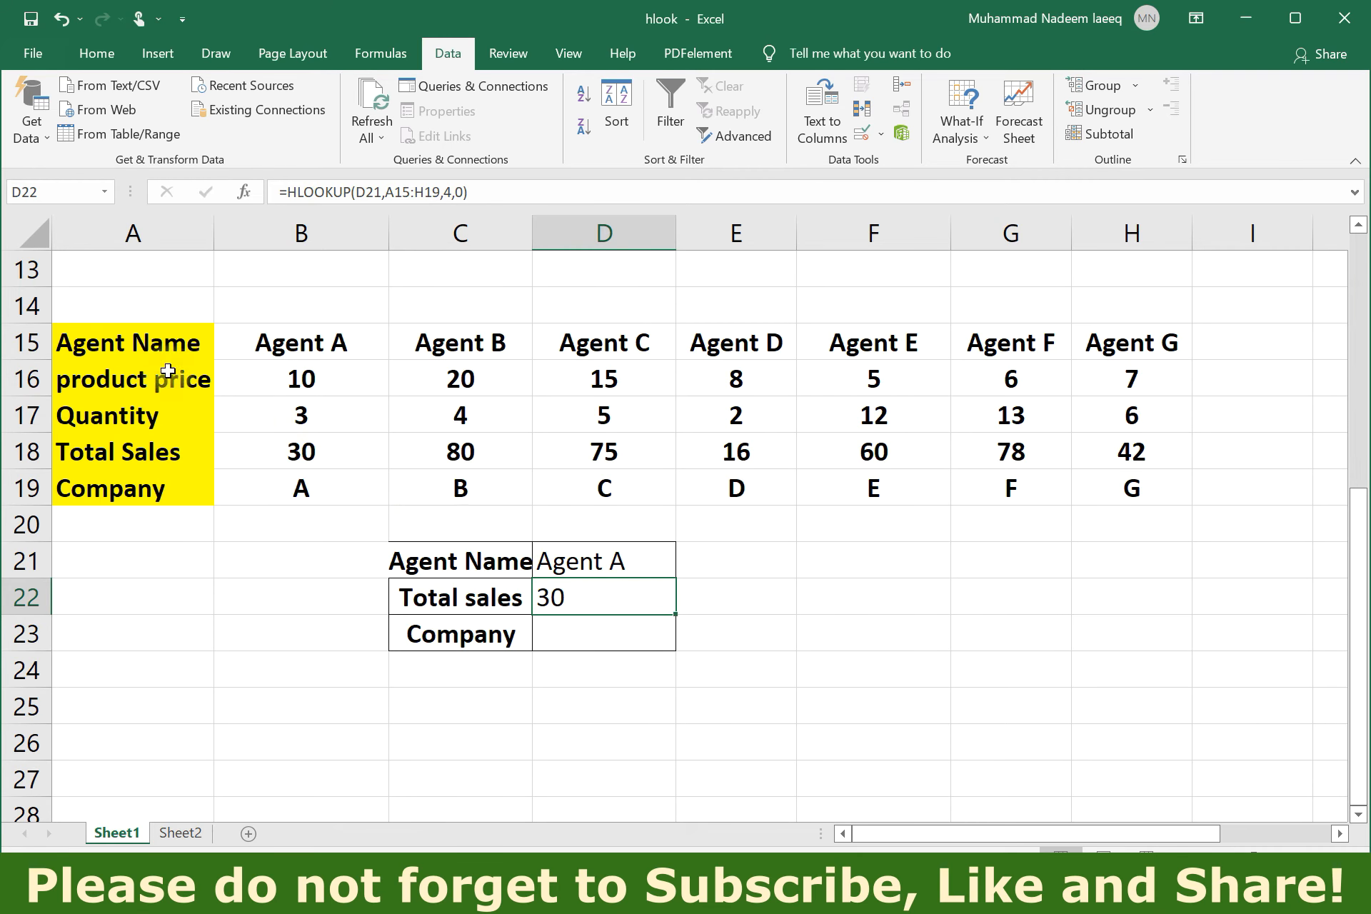
click(321, 359)
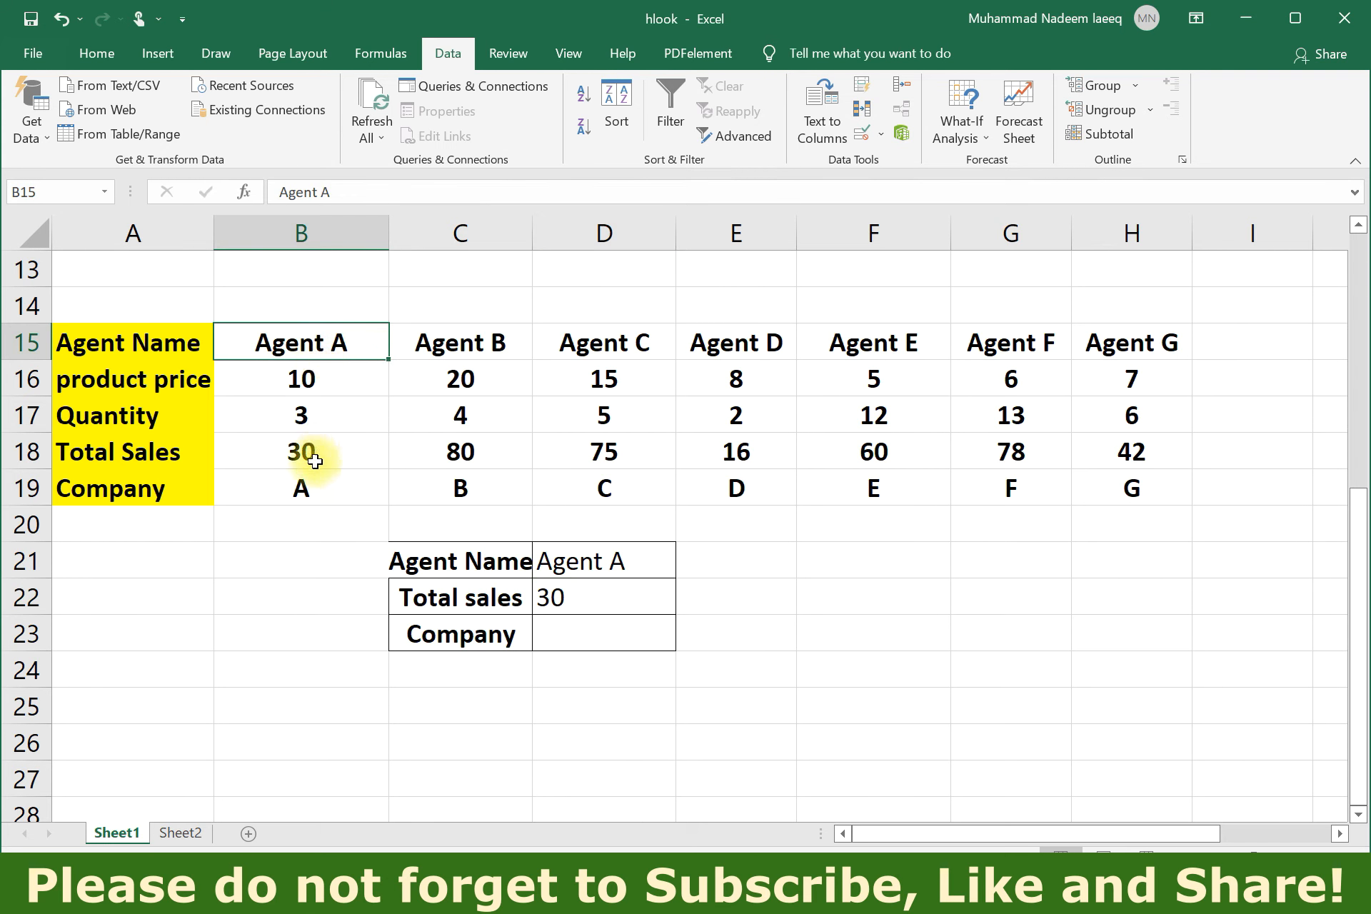
click(310, 454)
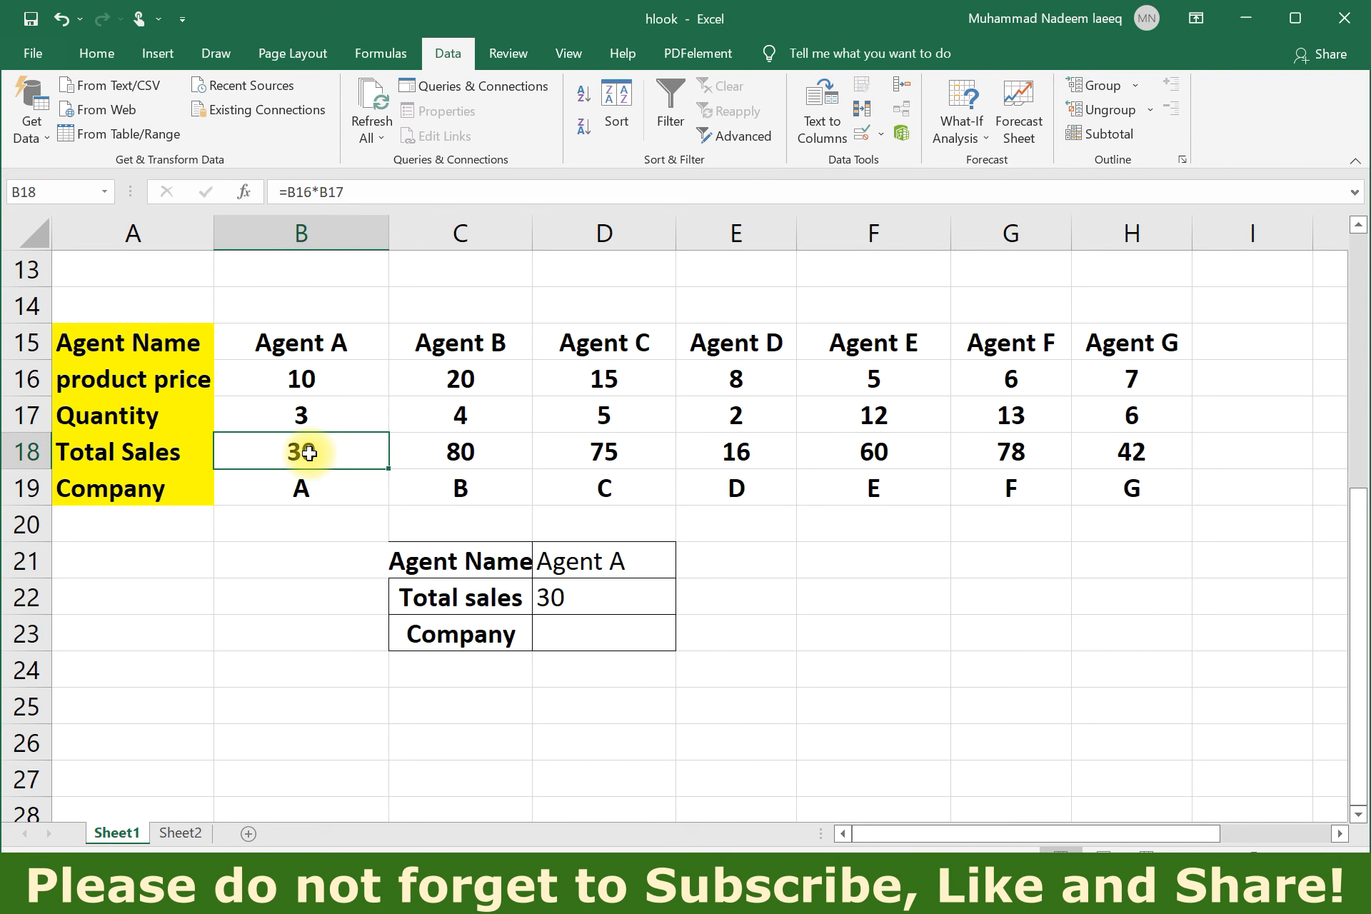
Enter =HLOOKUP(D21,A15:H19,5,0) in D23 to look up the selected agent's company with an exact match.
click(569, 630)
text(=)
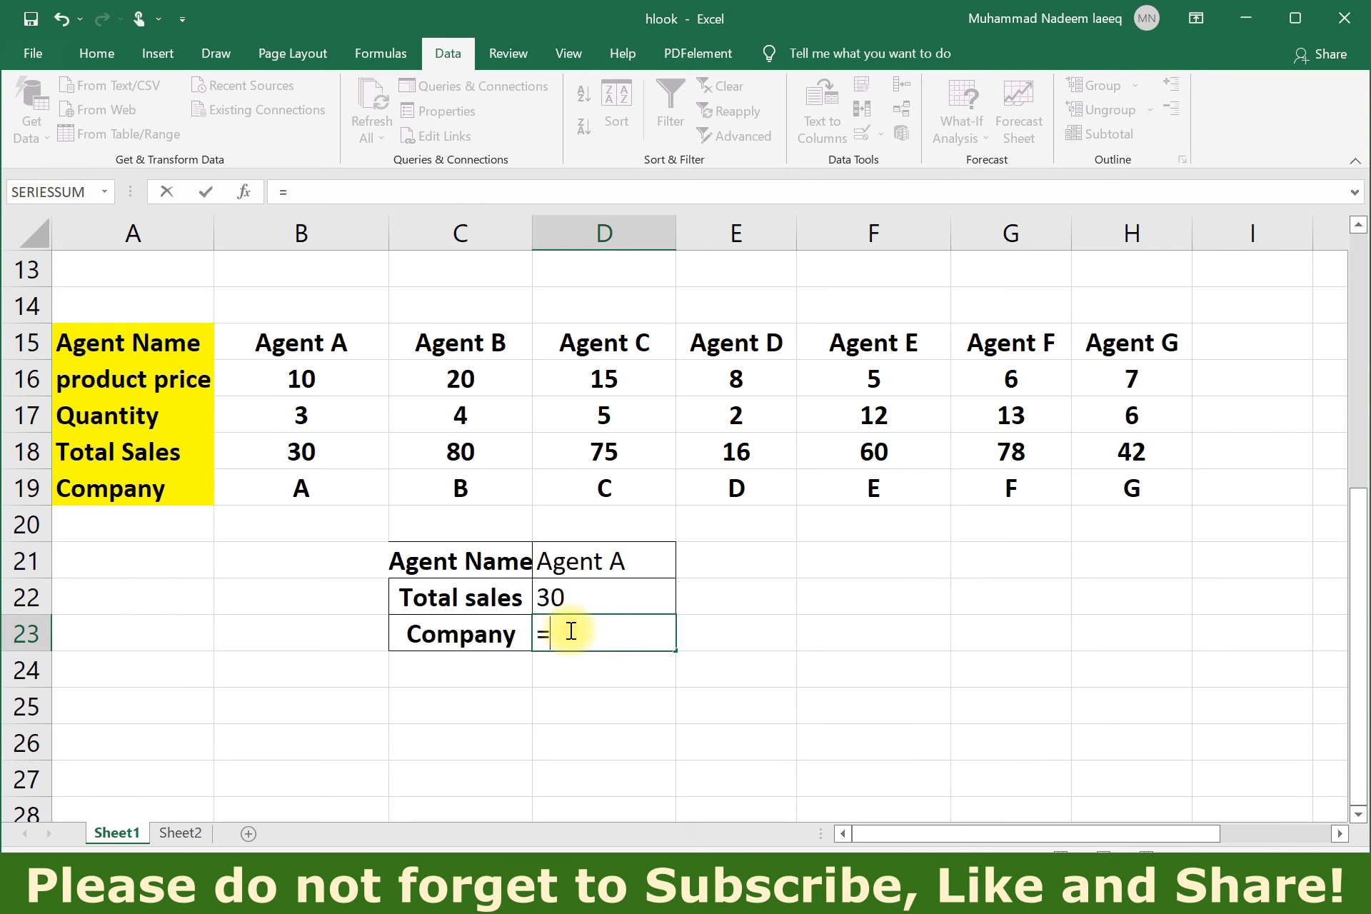
text(hloo)
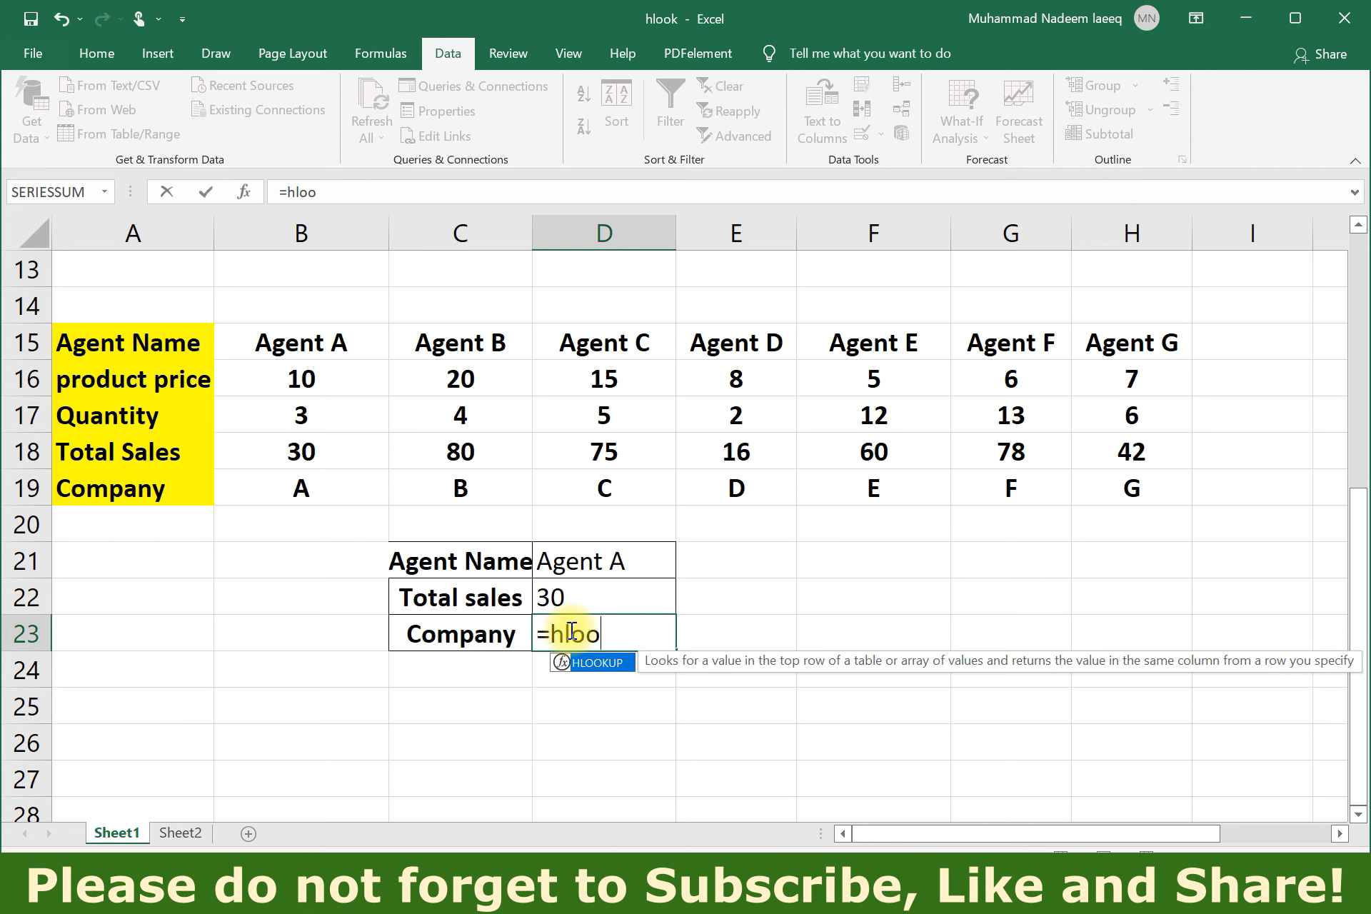
key(Tab)
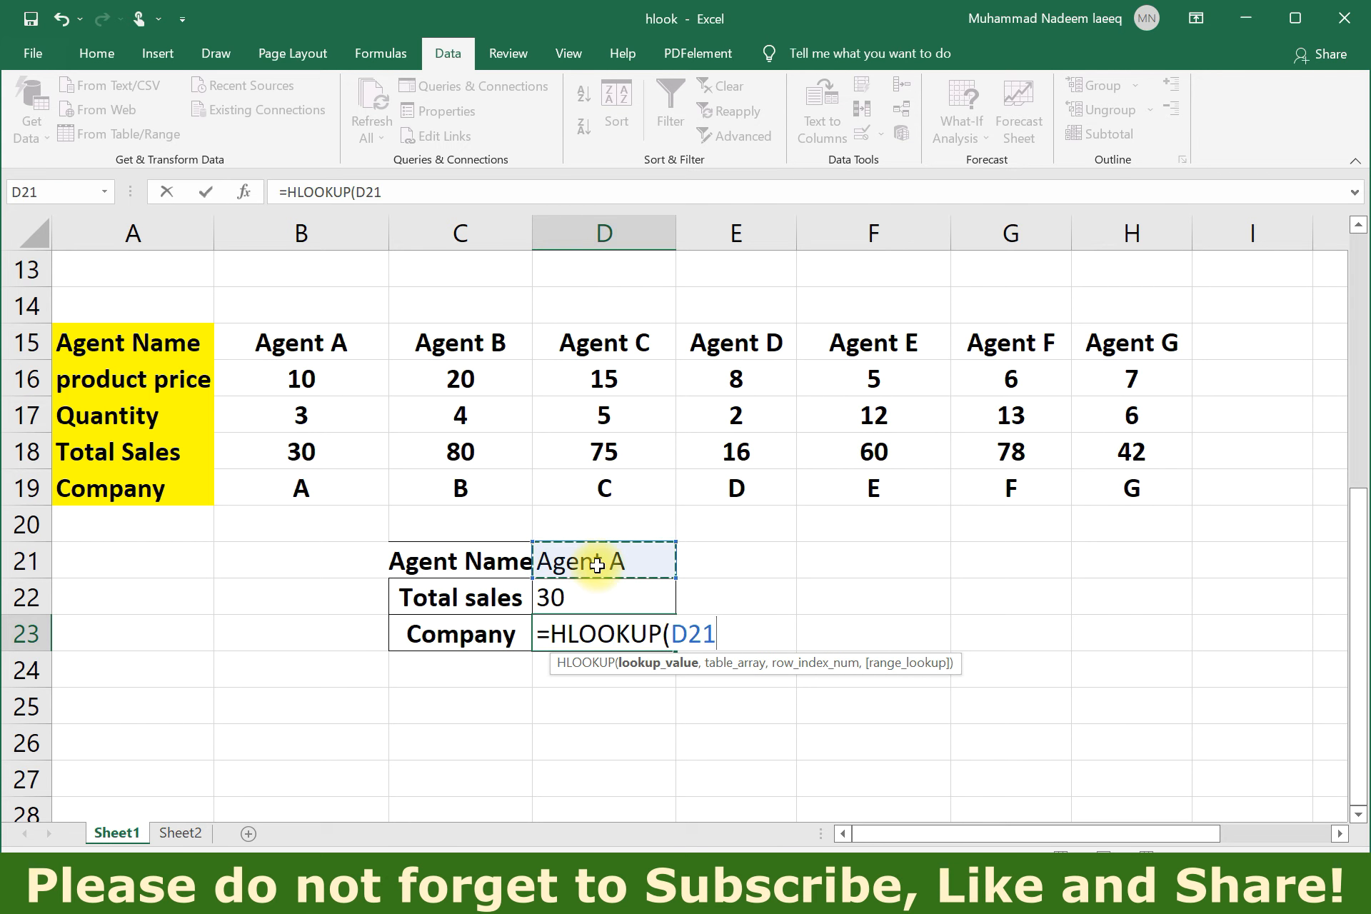
text(,)
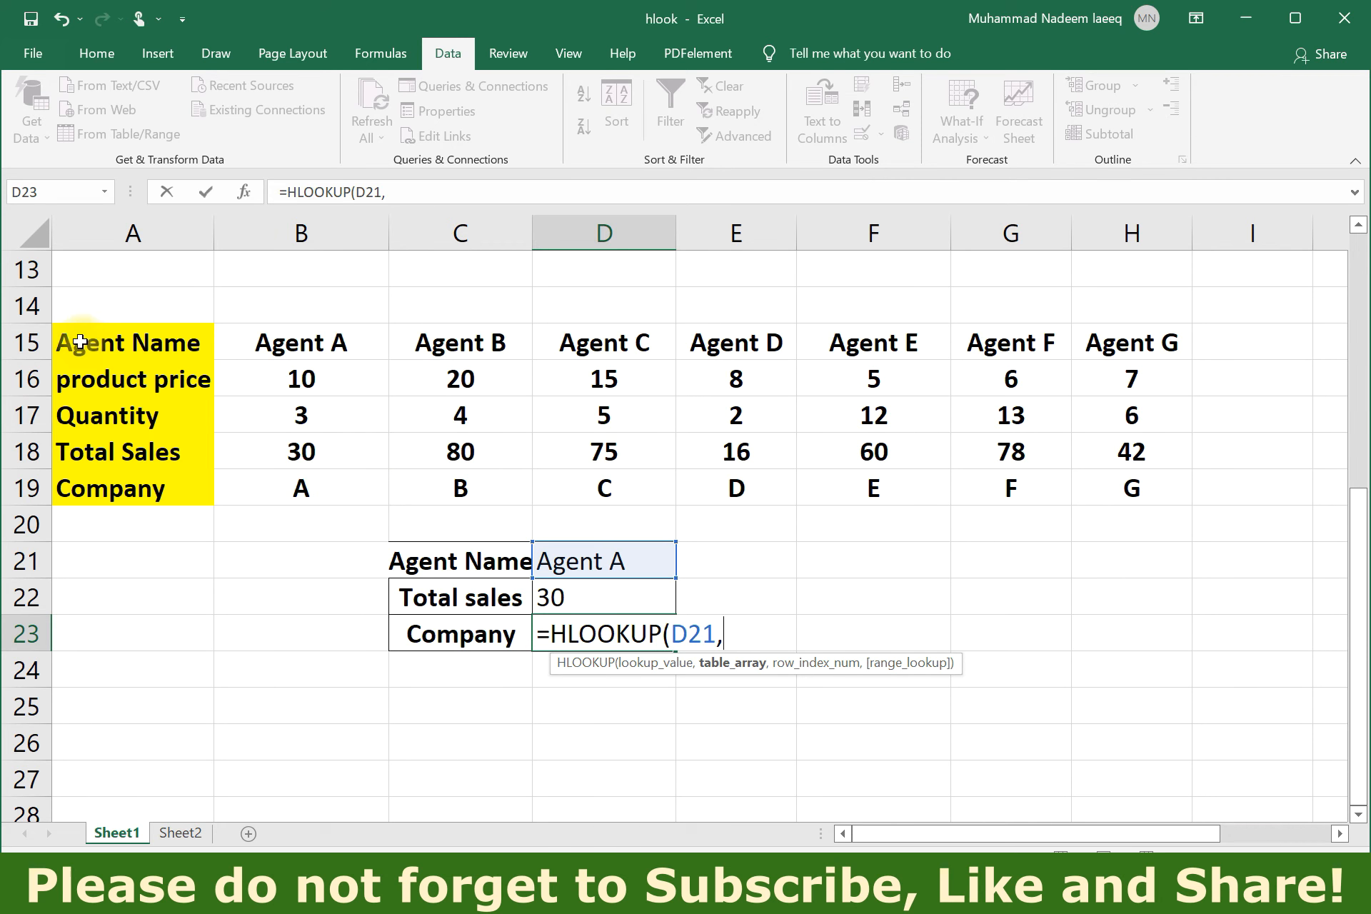
drag(80, 342, 1139, 491)
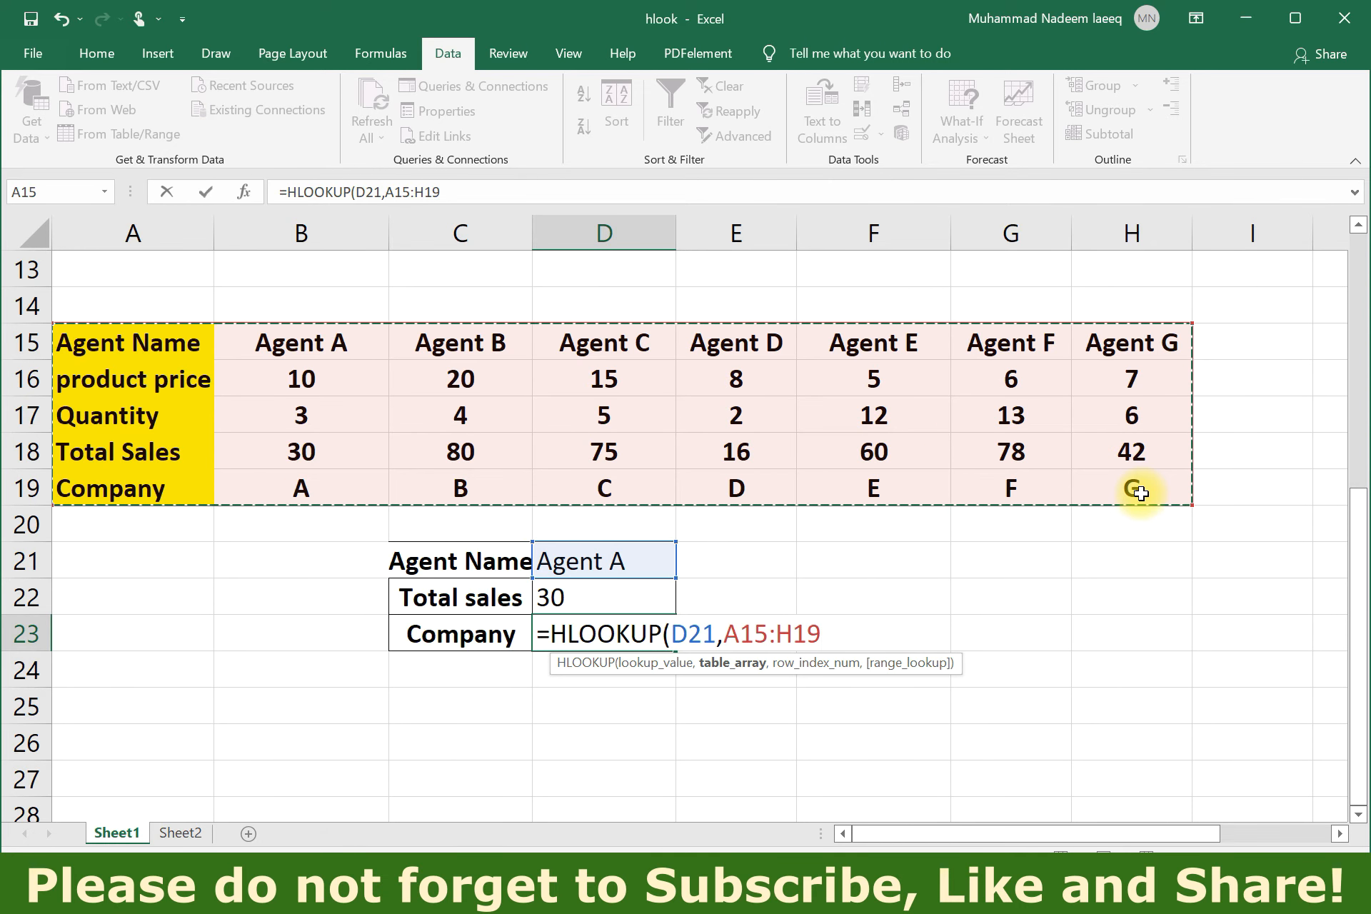
text(,5)
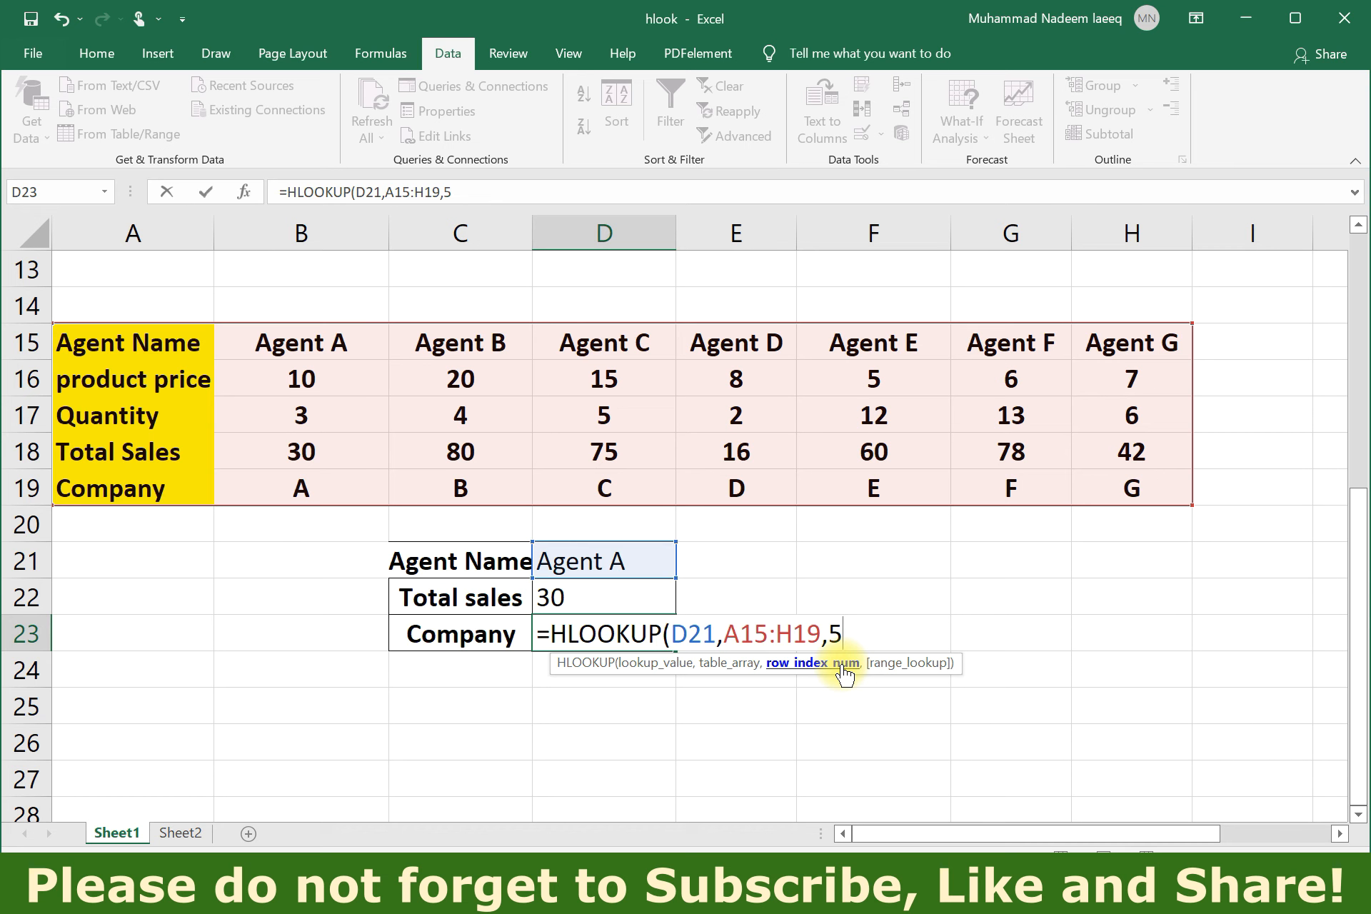
text(,)
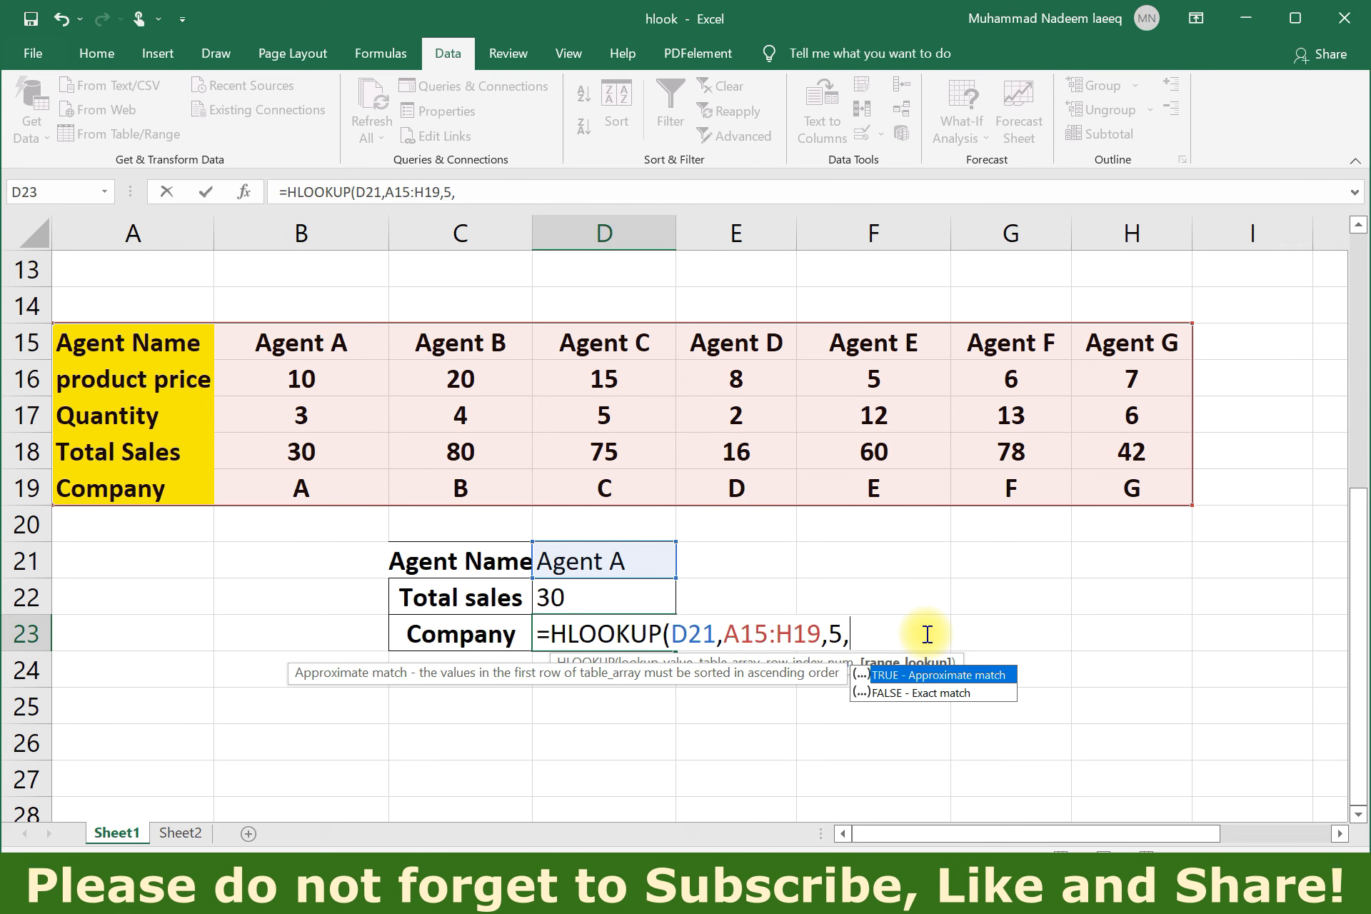
text(0))
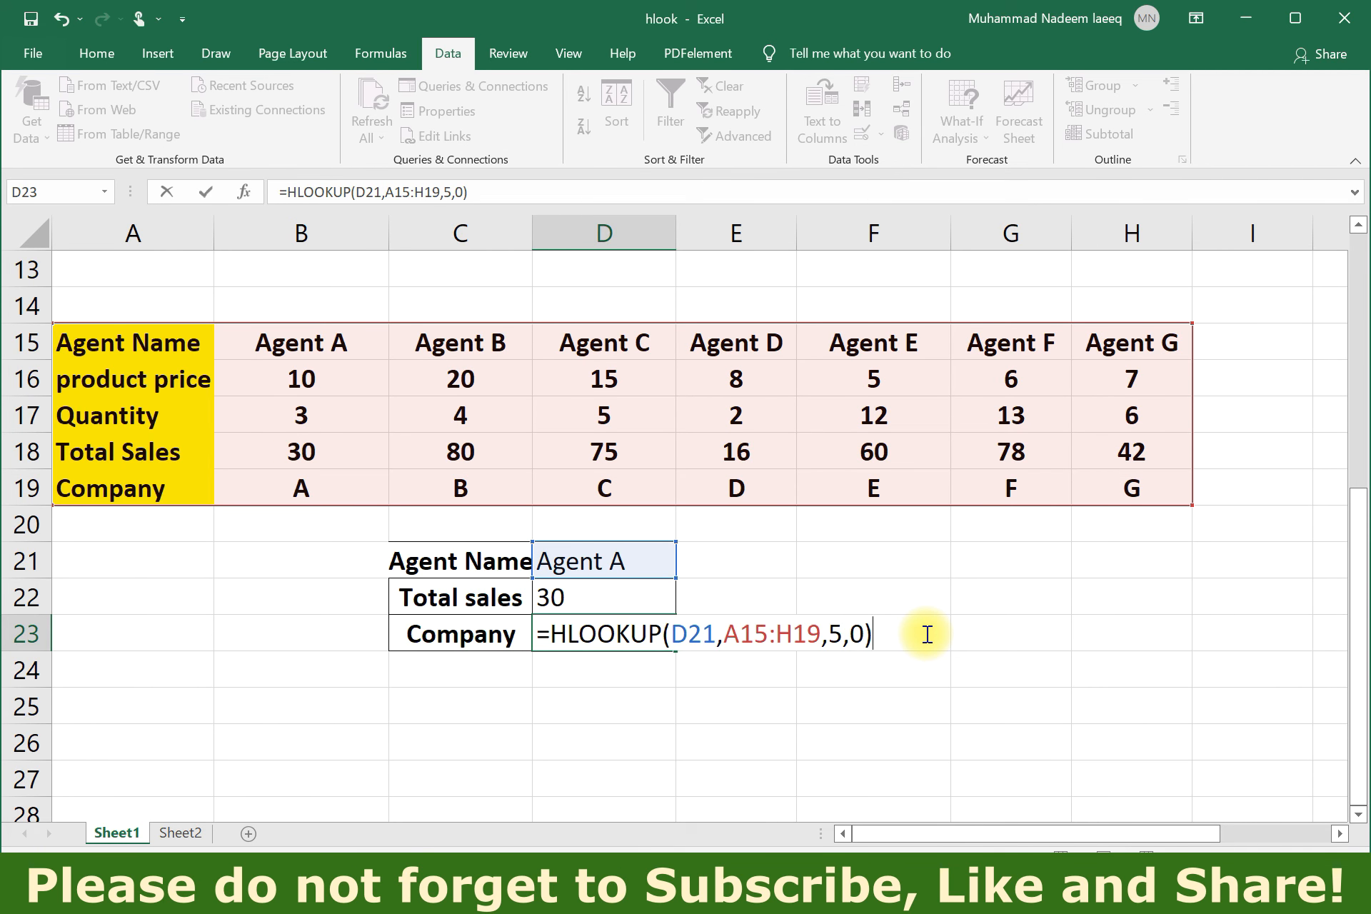
key(Return)
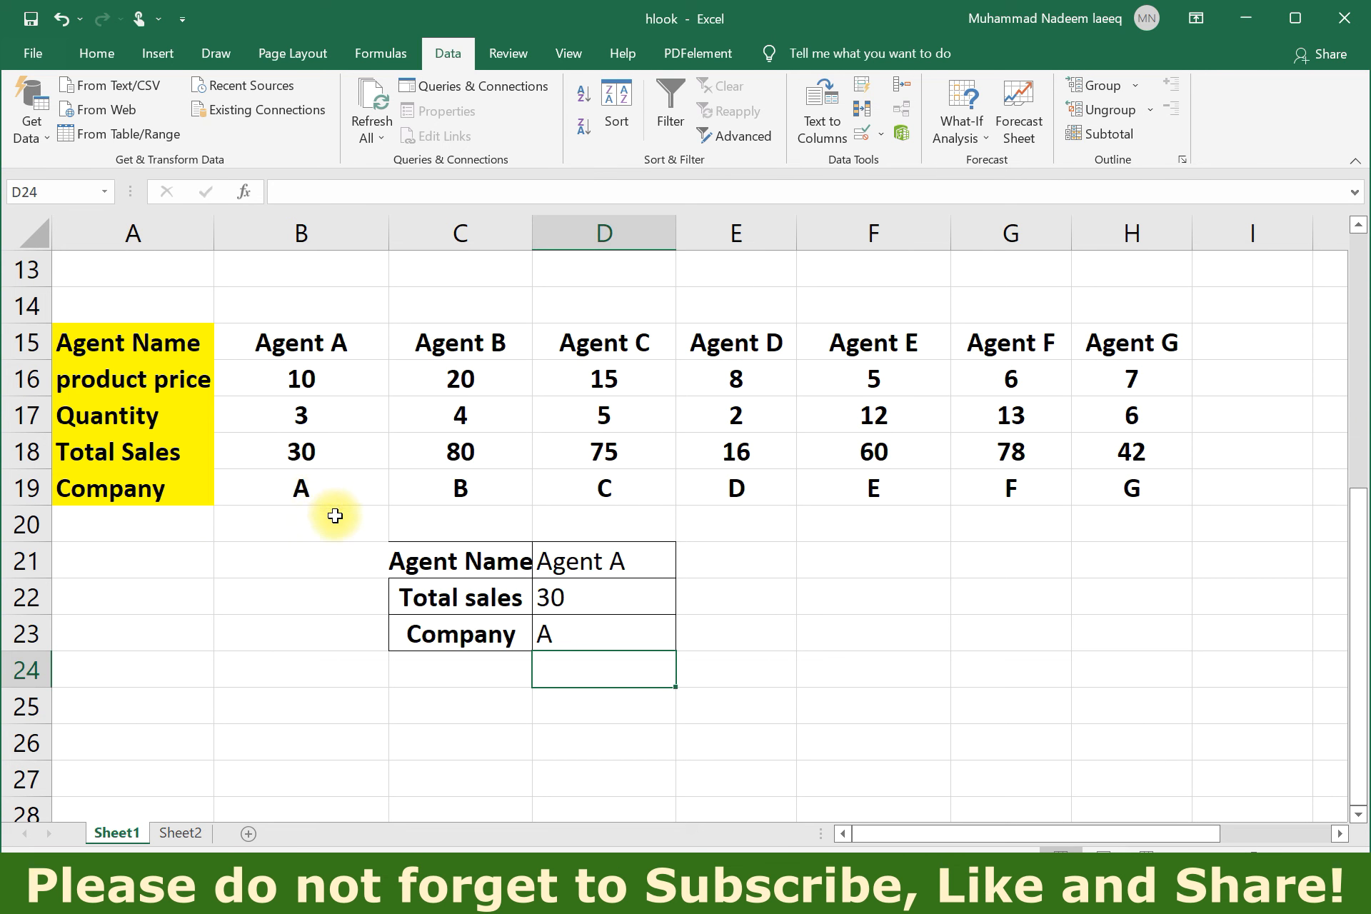
click(556, 640)
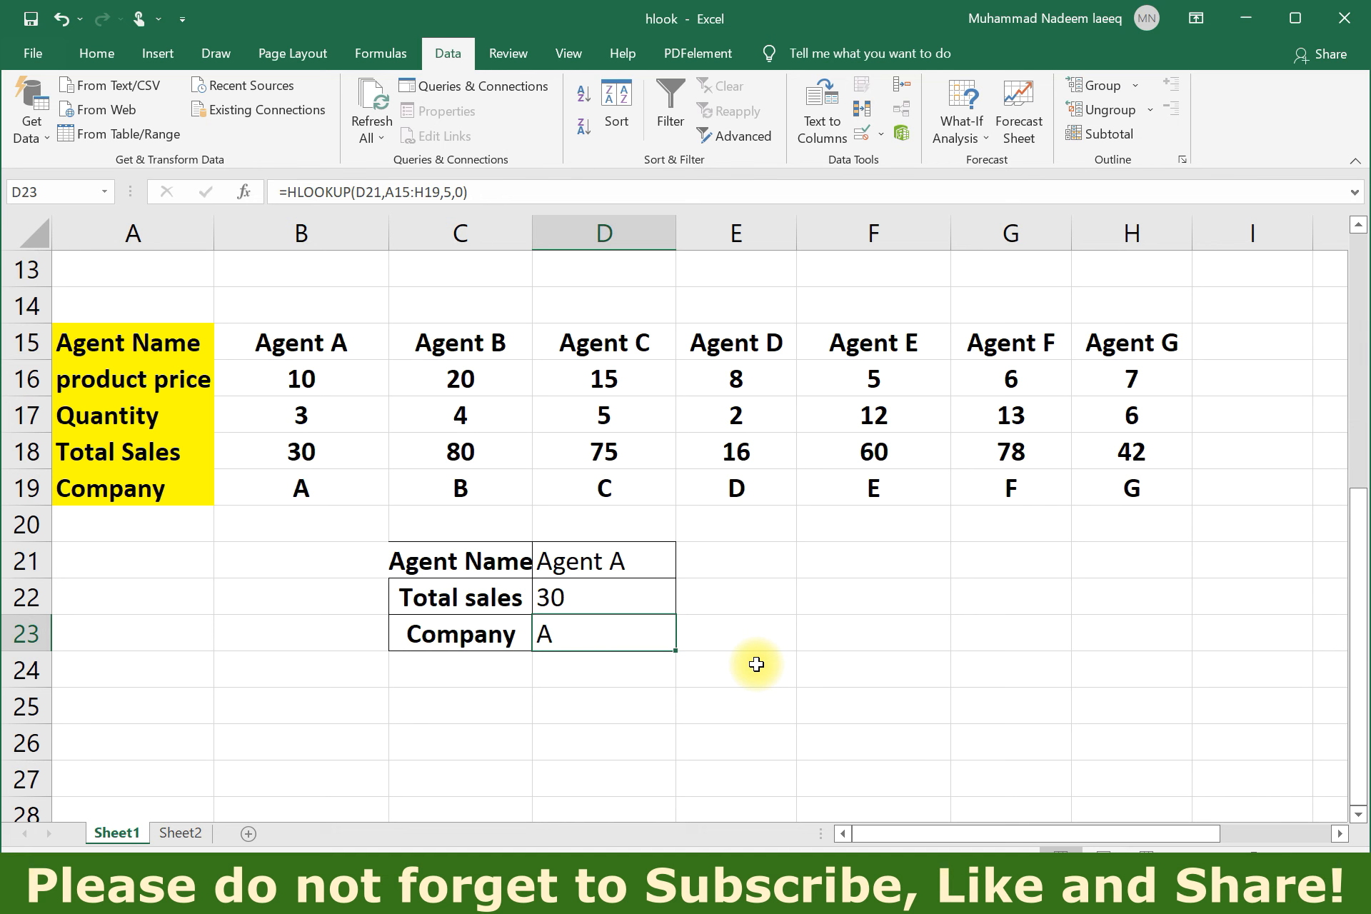
Change the agent name in D21 to Agent G using the cell's list of agents.
click(658, 558)
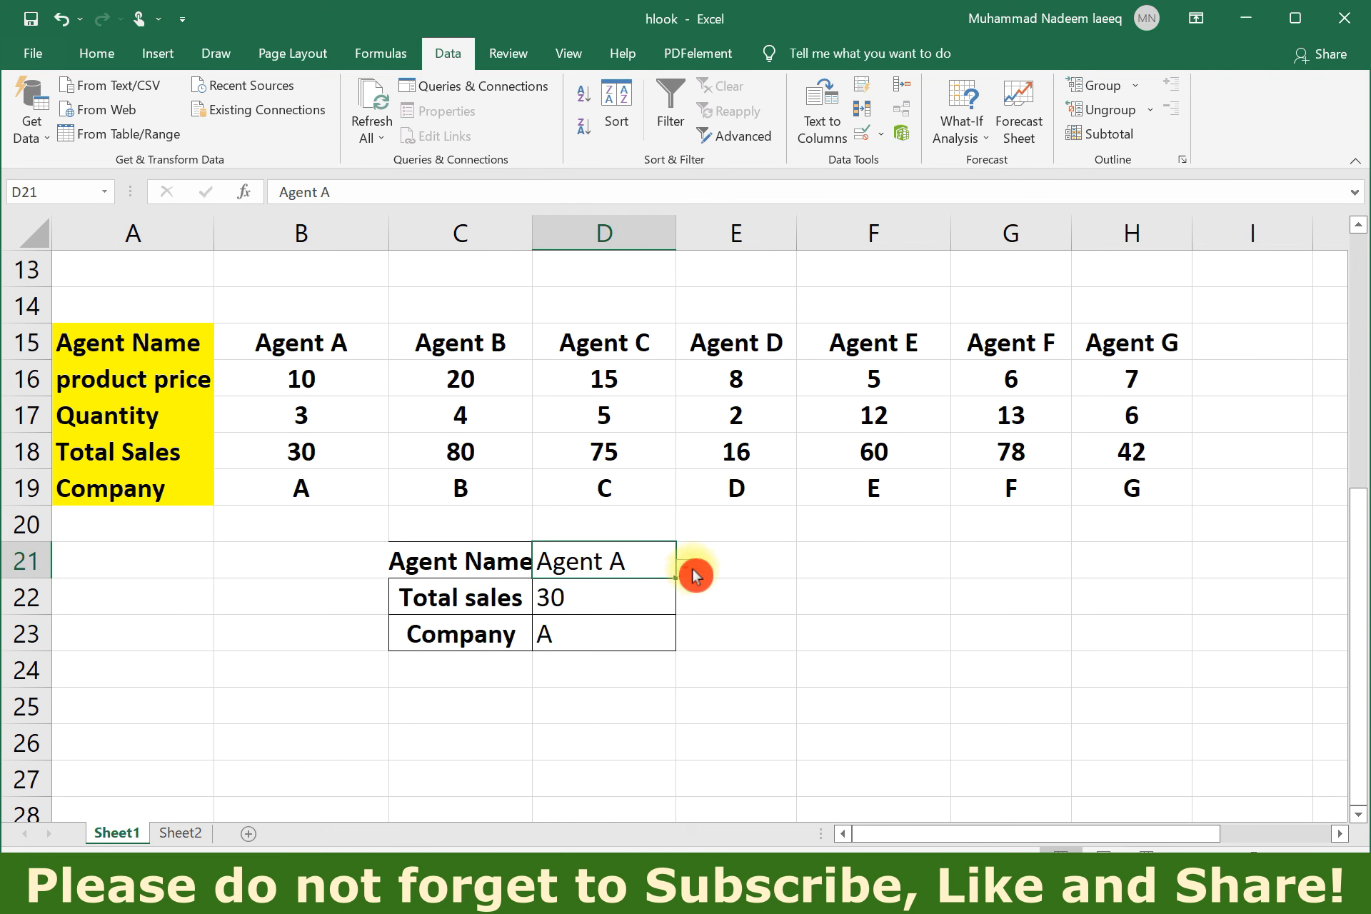
click(688, 575)
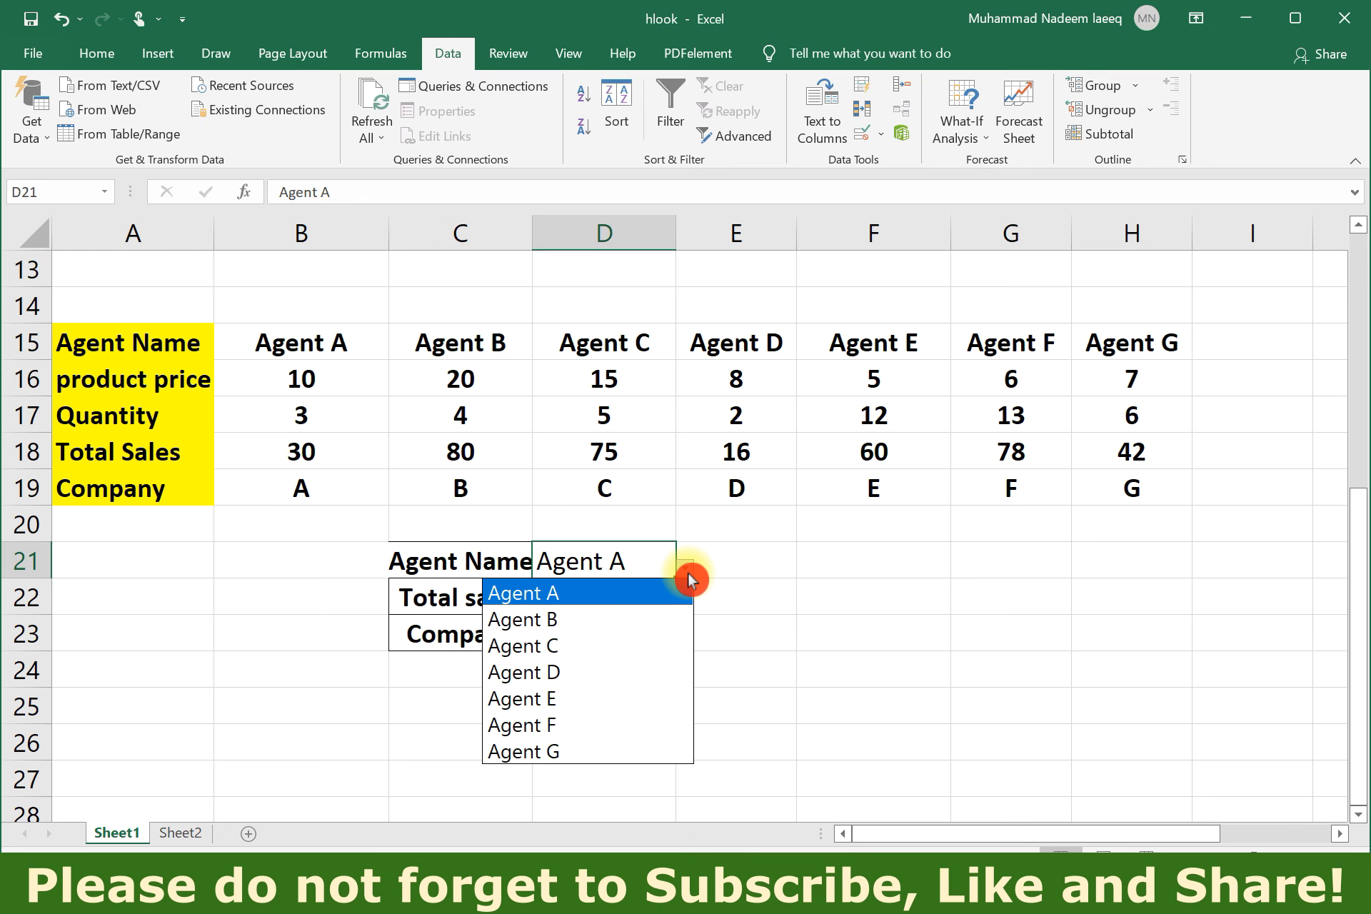
click(548, 756)
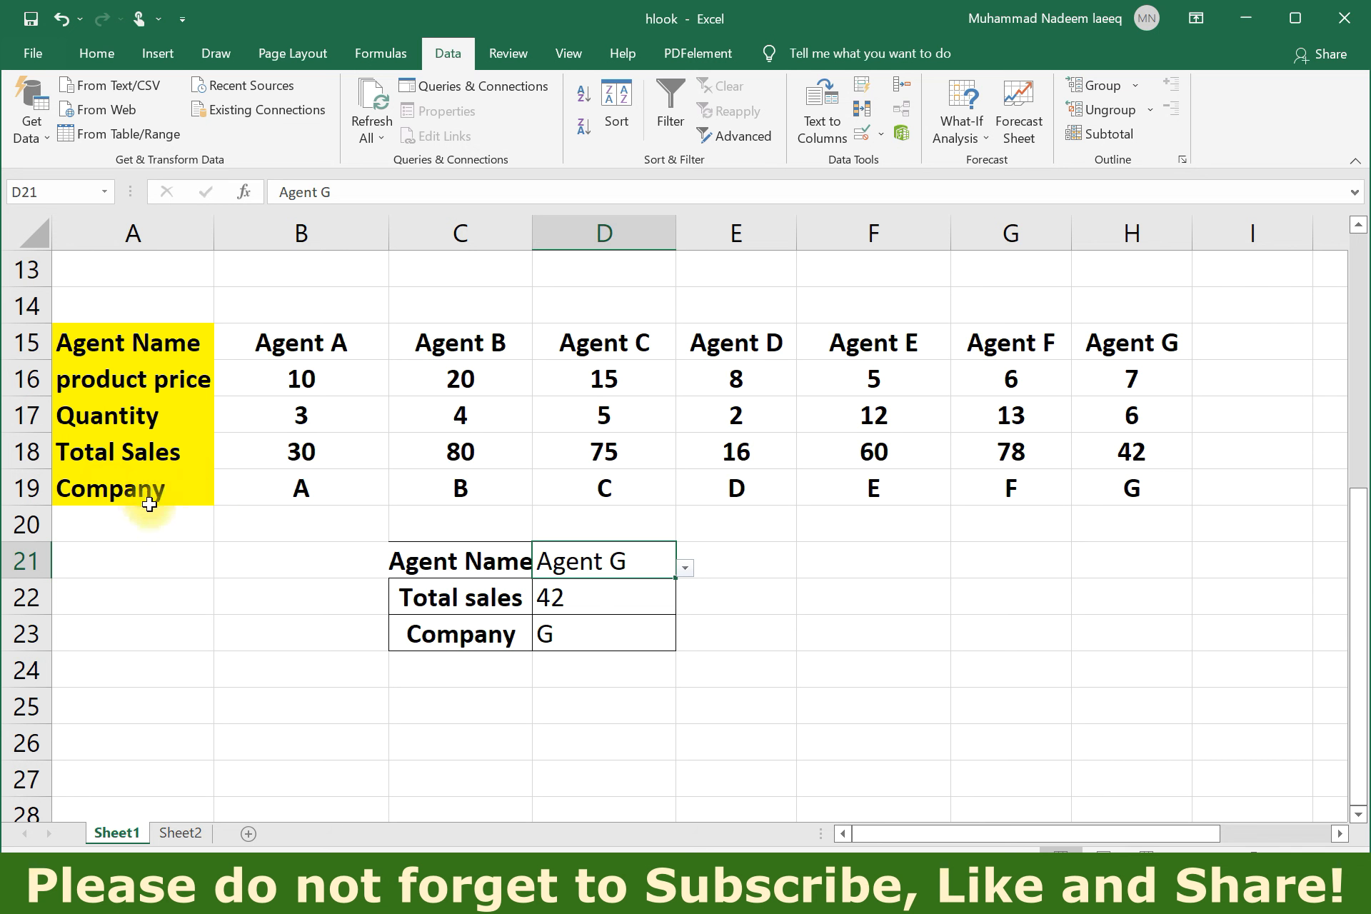
Check the looked-up total sales and company against Agent G's Total Sales and Company entries in the horizontal table.
click(1129, 344)
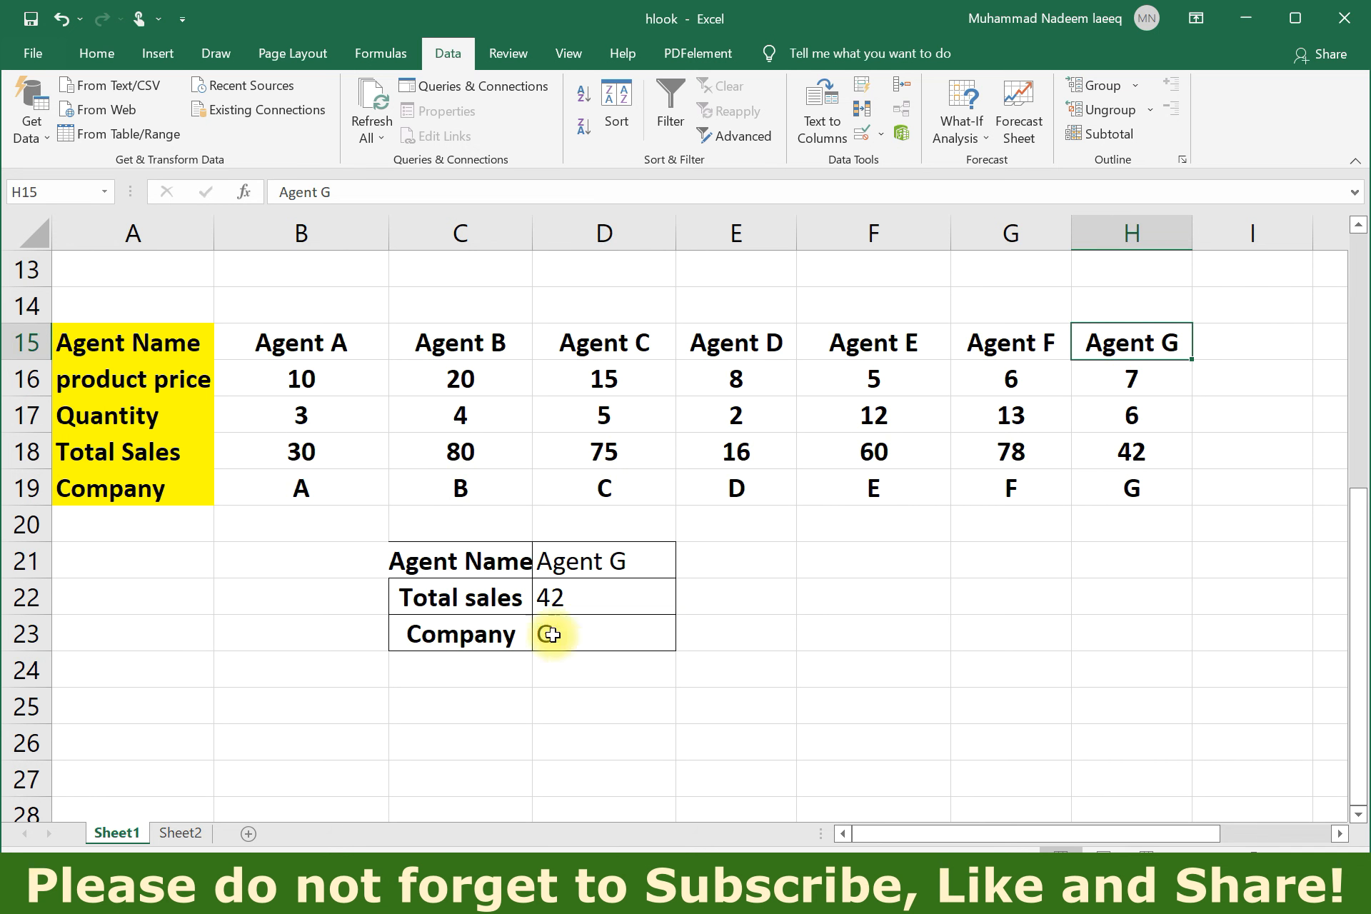
click(1122, 458)
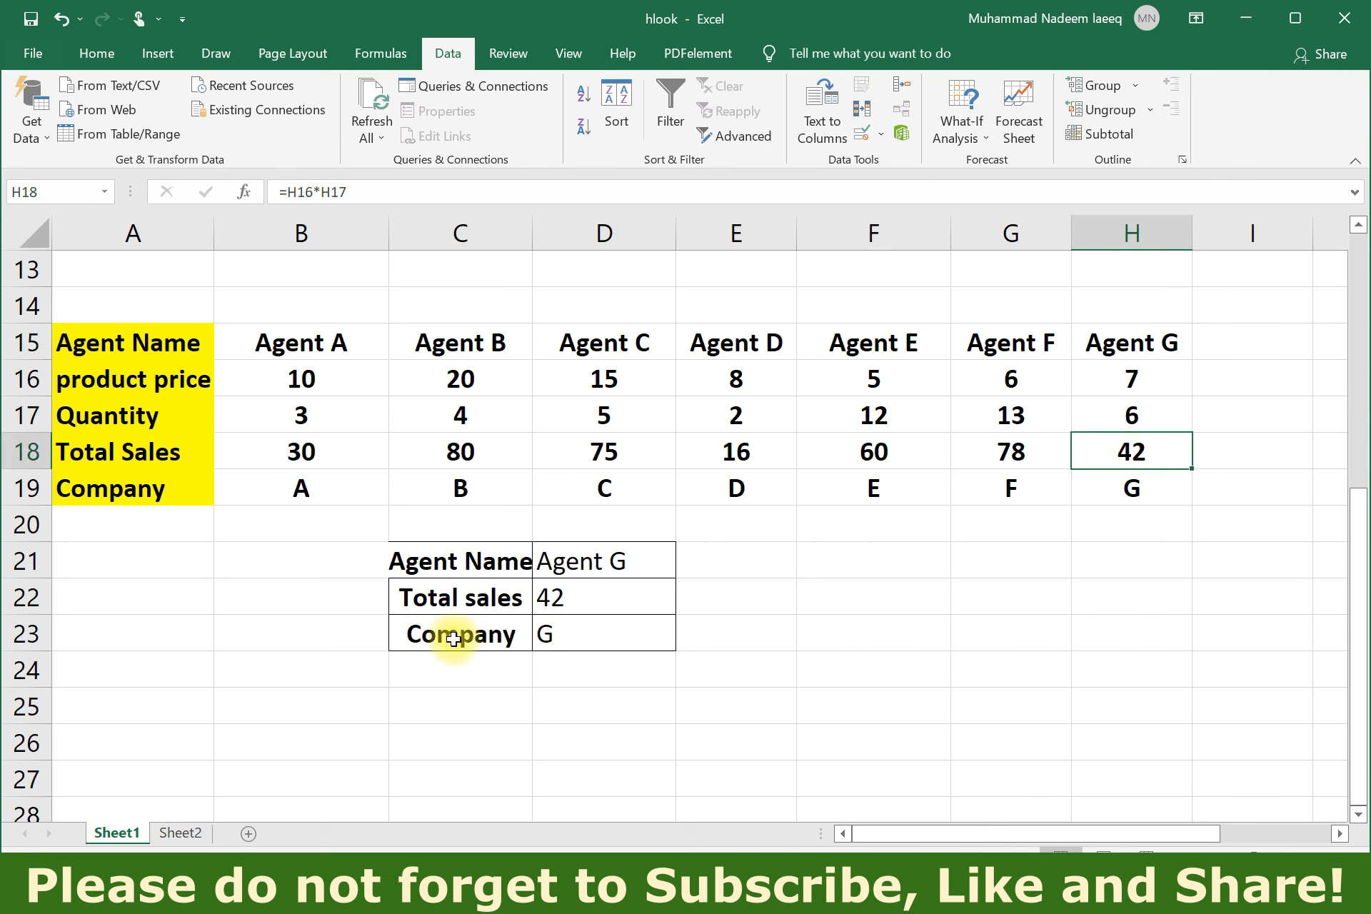
click(1132, 492)
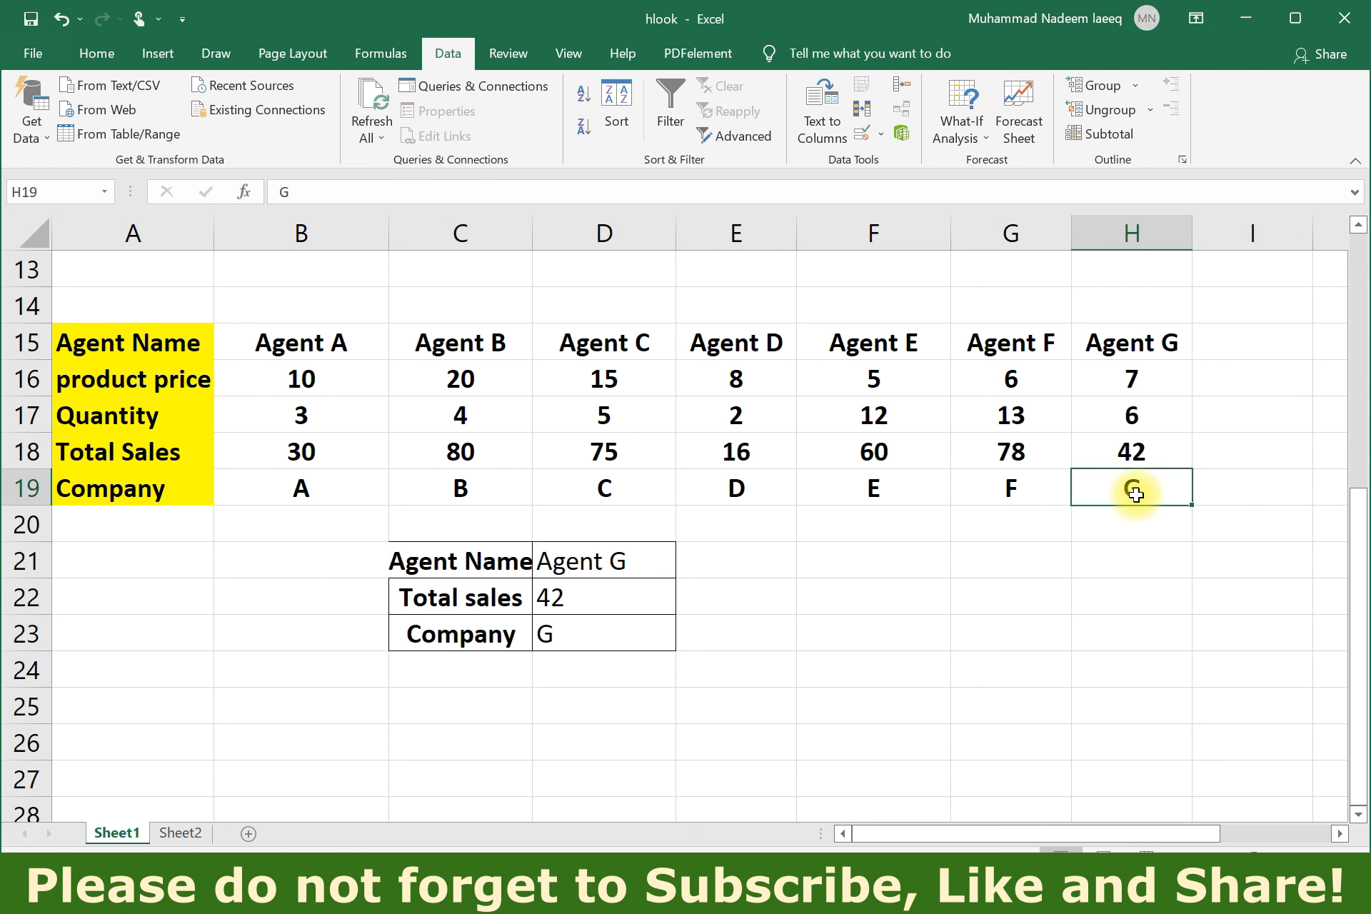